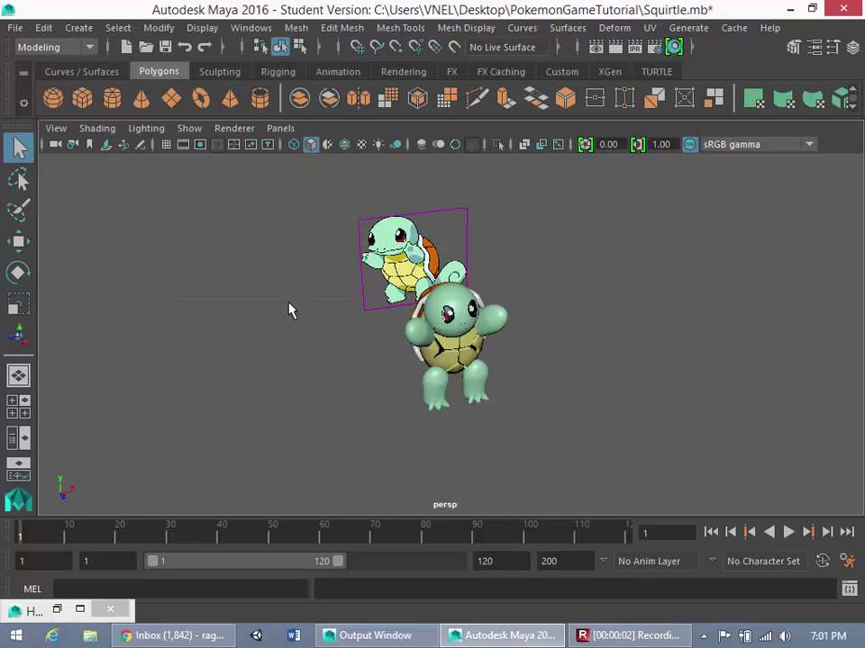
Examine the Squirtle reference image and compare it with the 3D model from the front and up close
alt+middle_drag(462, 290, 707, 473)
scroll(482, 336, up, 3)
scroll(516, 248, up, 2)
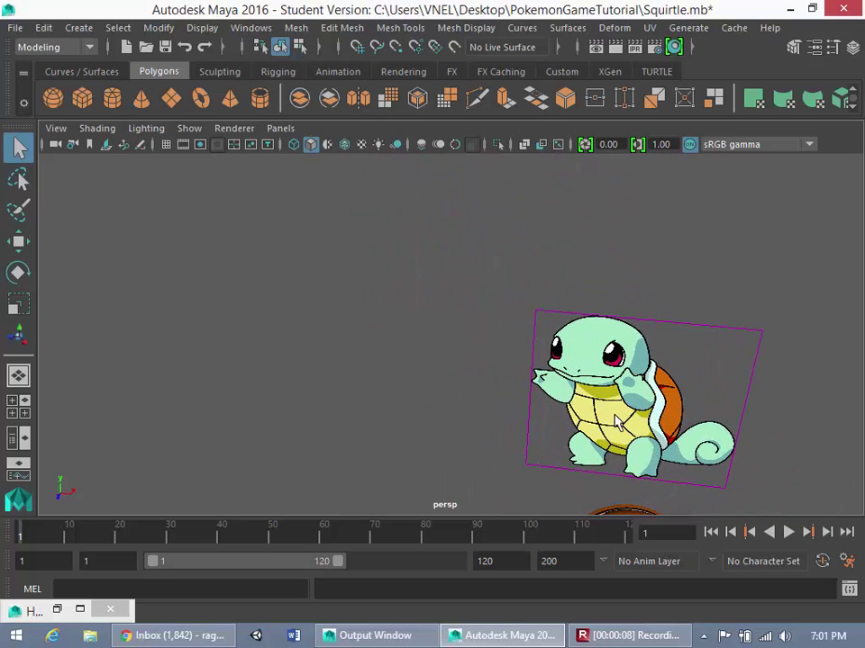
alt+middle_drag(617, 421, 447, 372)
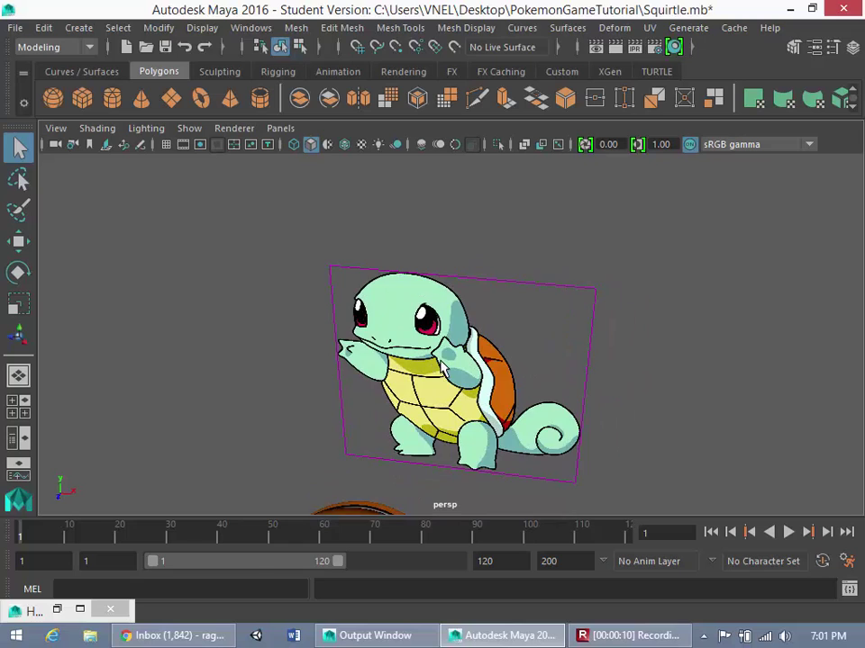
alt+drag(444, 373, 517, 368)
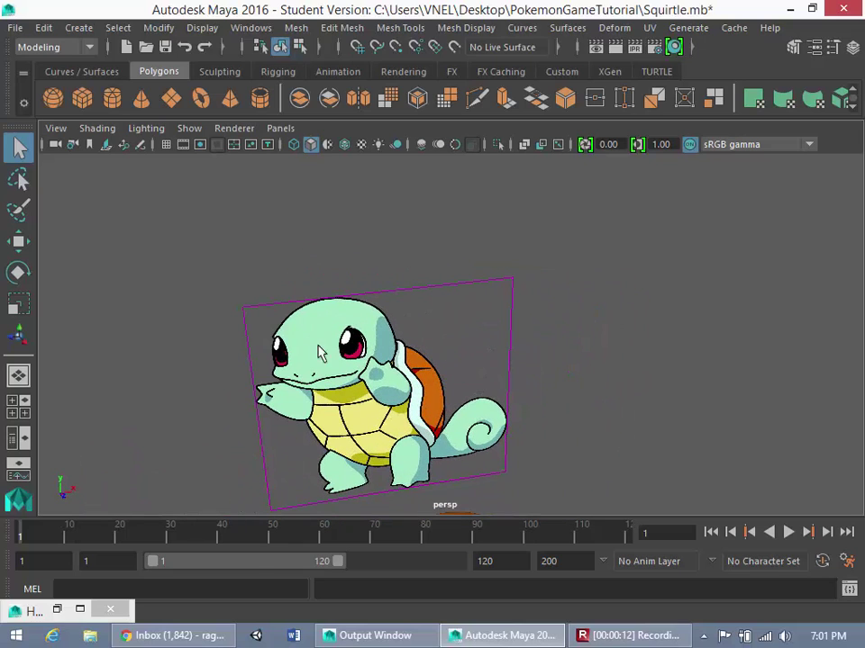
scroll(448, 351, down, 4)
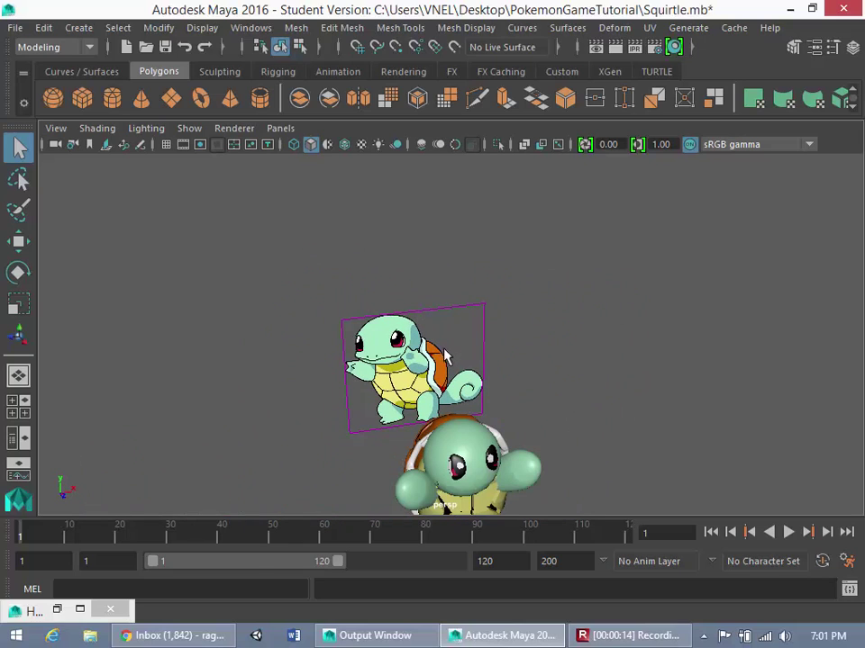
alt+drag(443, 411, 419, 378)
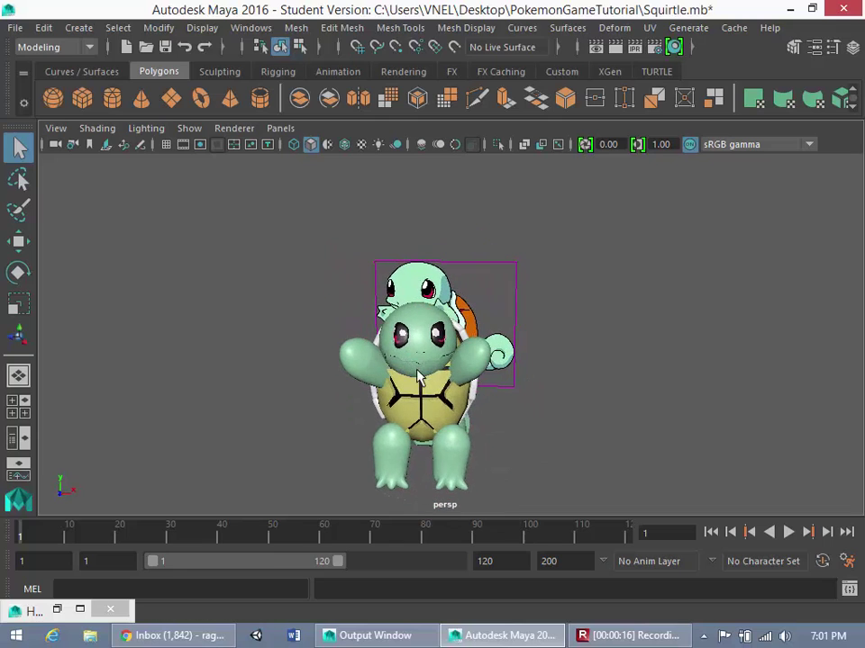
alt+middle_drag(415, 364, 451, 332)
scroll(427, 294, up, 3)
scroll(452, 334, up, 3)
mouse_move(393, 344)
alt+mouse_down()
mouse_move(558, 352)
mouse_move(679, 373)
mouse_move(555, 358)
mouse_move(546, 325)
mouse_move(442, 343)
mouse_move(387, 333)
mouse_move(396, 345)
alt+mouse_up()
Inspect the orange shell and its white rim from several angles, selecting the shell to view its wireframe
click(468, 308)
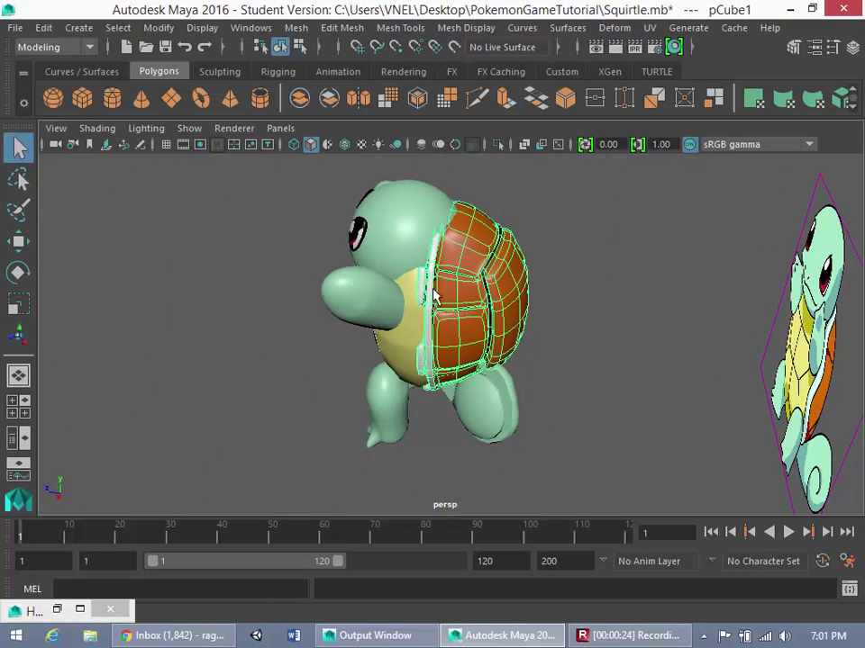
alt+drag(468, 308, 495, 277)
click(623, 295)
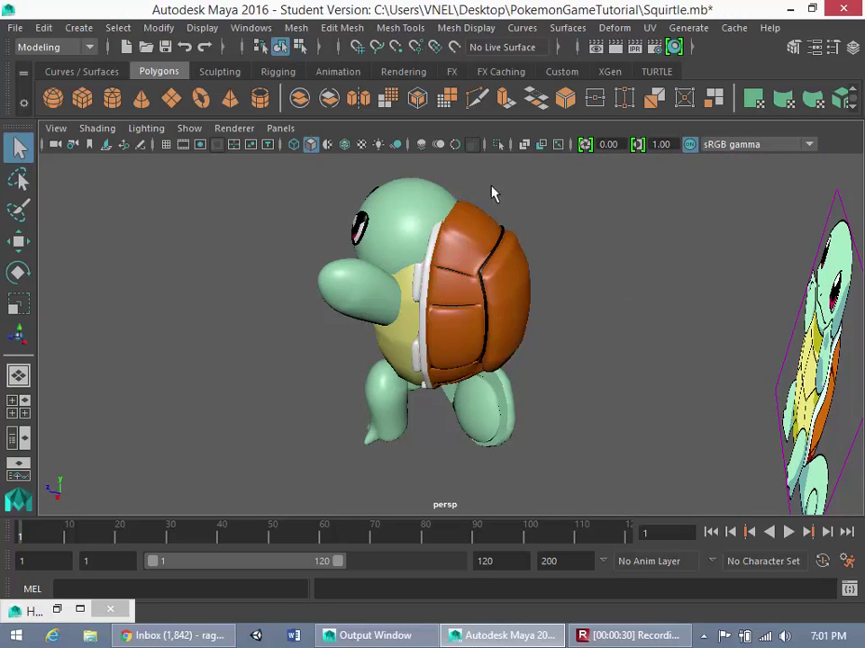
click(482, 279)
click(575, 208)
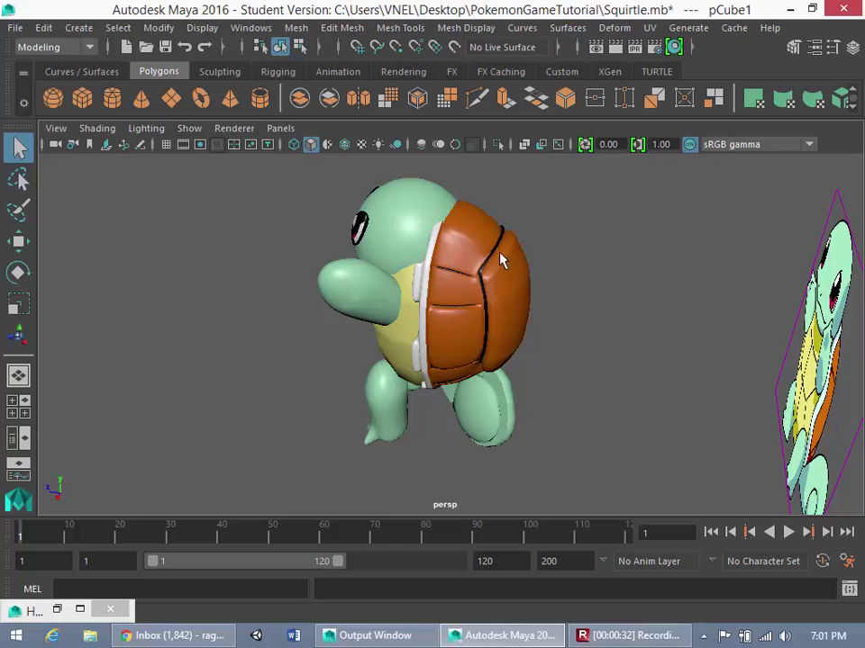
click(463, 316)
alt+drag(463, 316, 367, 283)
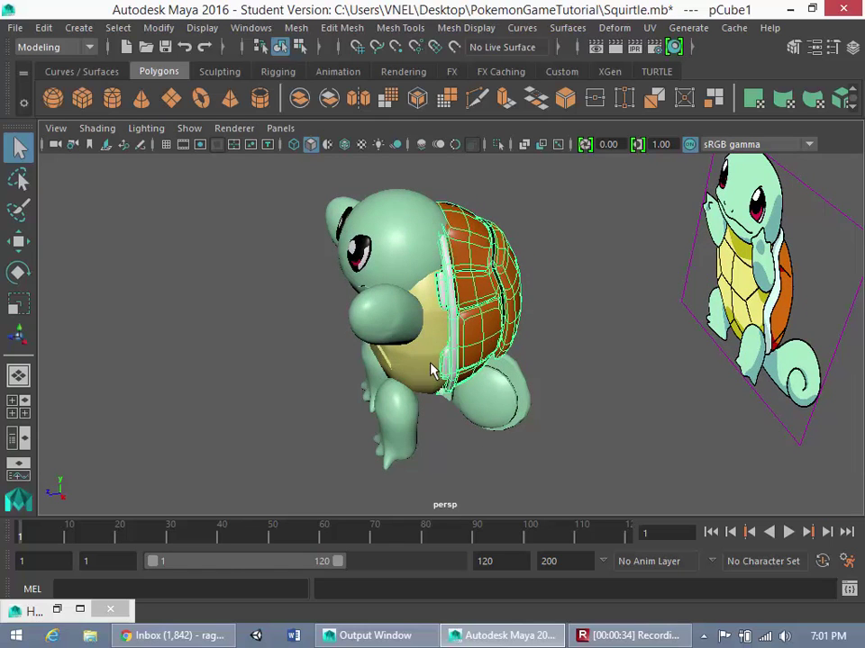
alt+drag(432, 369, 379, 198)
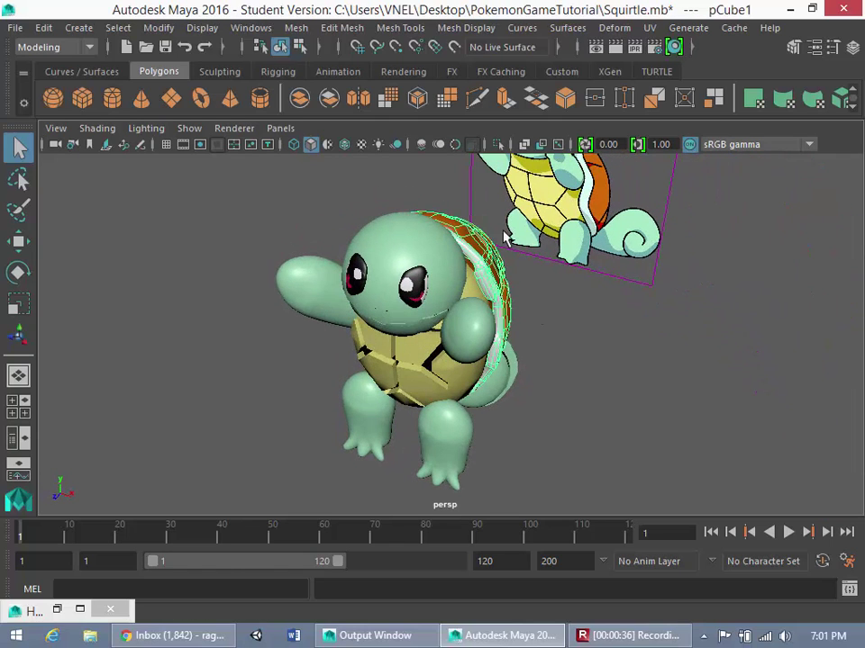
alt+drag(521, 235, 419, 275)
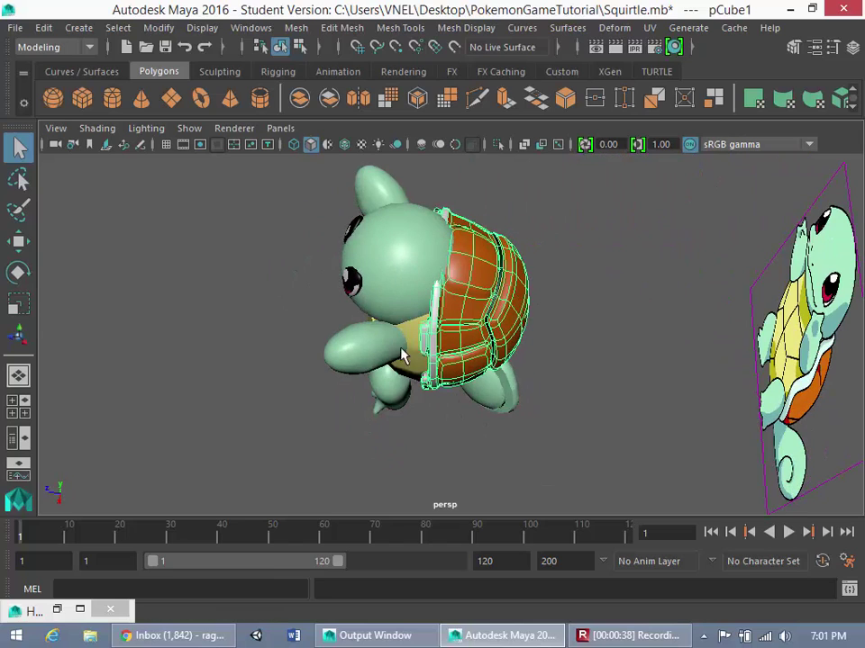
alt+drag(403, 356, 389, 430)
click(452, 369)
scroll(447, 364, up, 4)
click(469, 353)
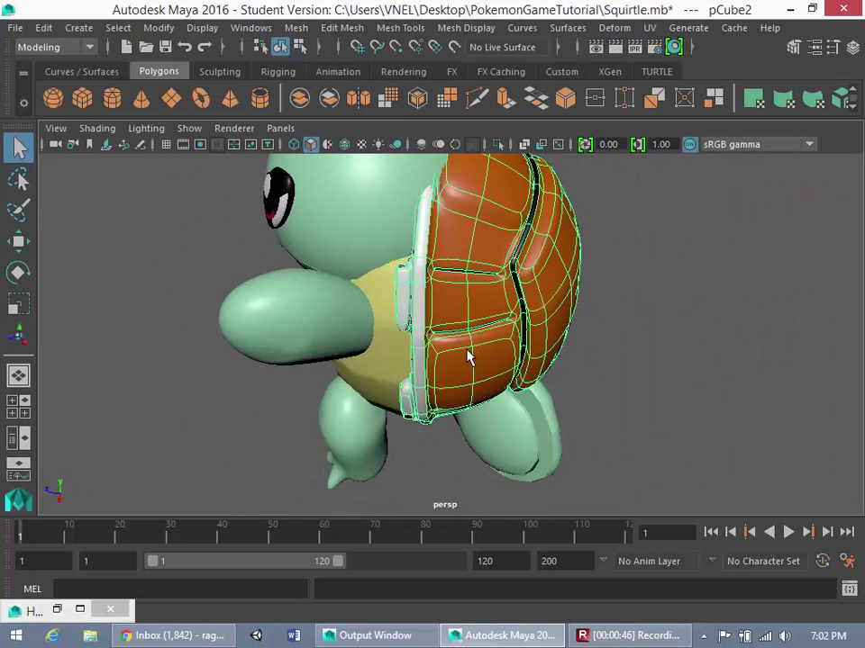
Try moving the shell backward off the body along the depth axis, undo the move and clear the selection
scroll(469, 350, down, 5)
key(w)
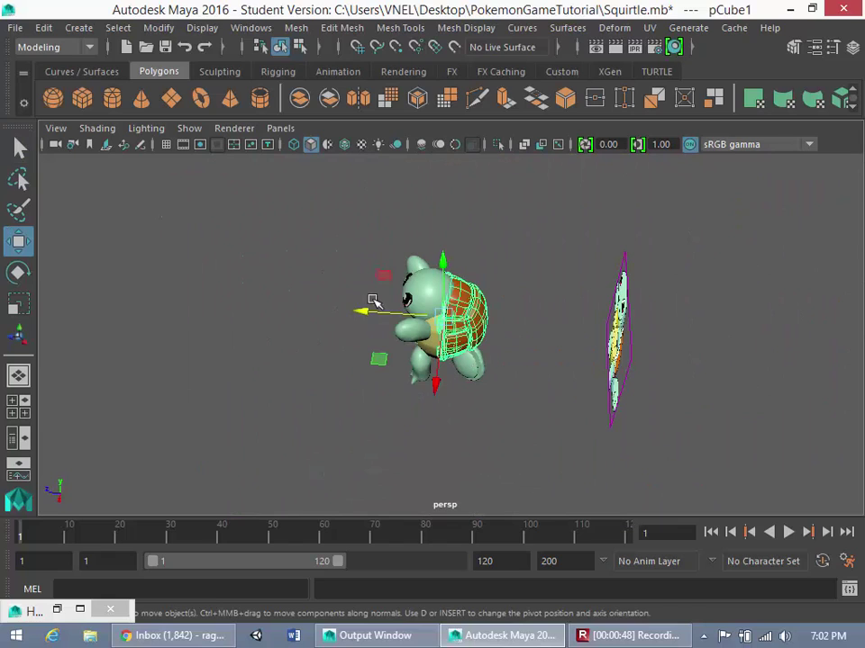
drag(367, 311, 413, 313)
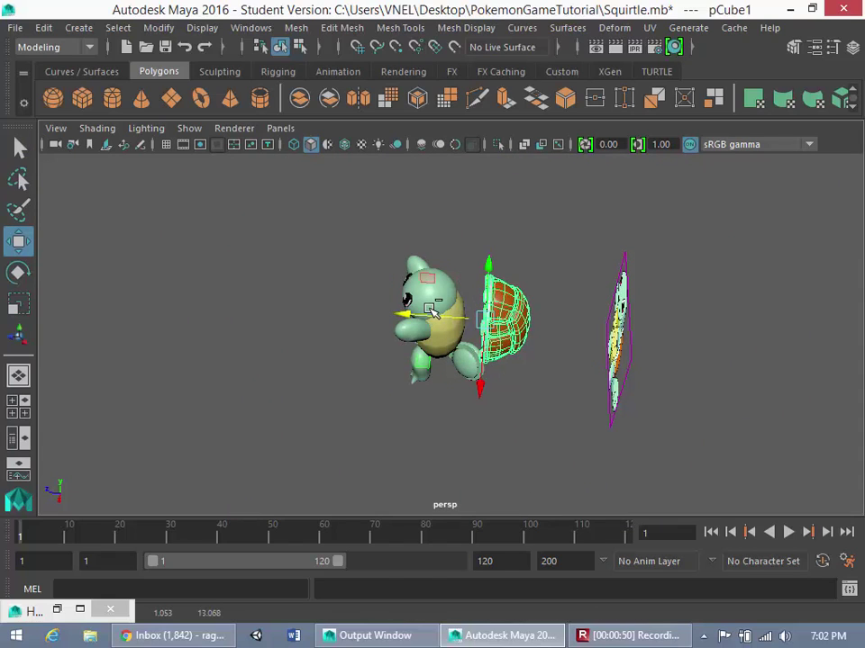
key(ctrl+z)
click(284, 351)
Examine the eyes on the head up close and select one eye to view its wireframe
alt+drag(284, 351, 440, 325)
scroll(440, 299, up, 6)
alt+middle_drag(419, 274, 455, 371)
scroll(455, 370, up, 3)
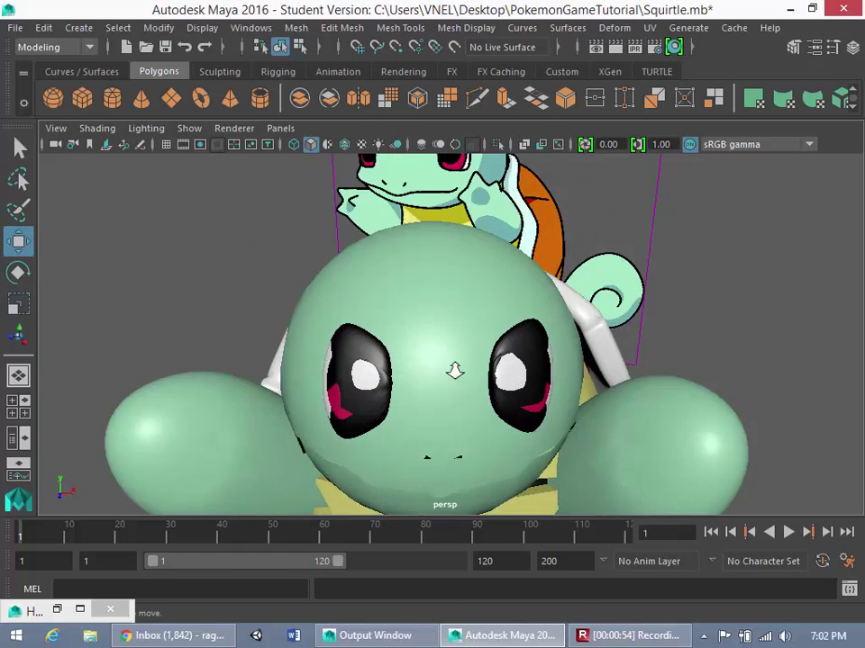
alt+right_drag(454, 370, 633, 428)
click(631, 442)
alt+drag(633, 429, 581, 419)
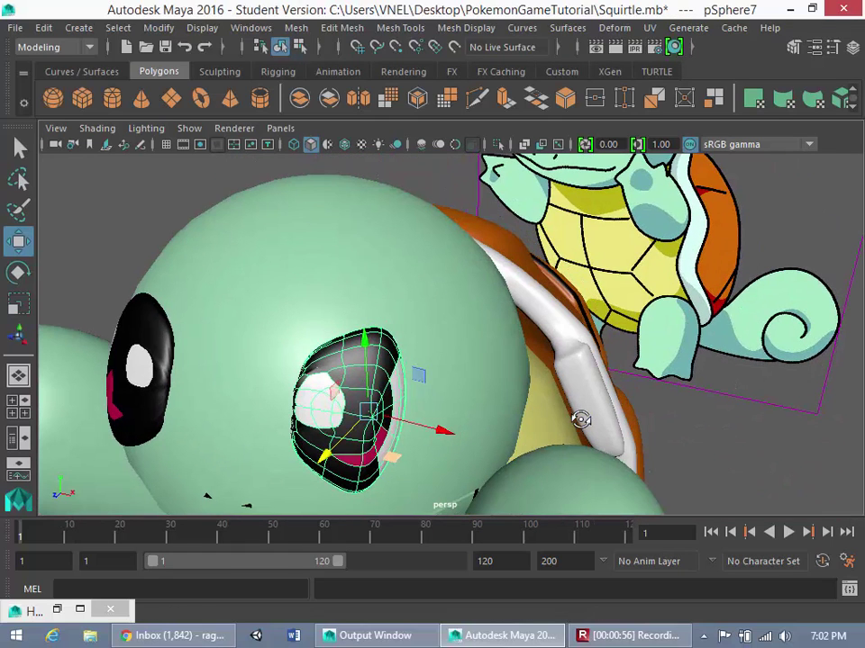
Activate the Multi-Cut tool on the selected eye mesh and return to object selection without cutting
click(401, 27)
click(423, 206)
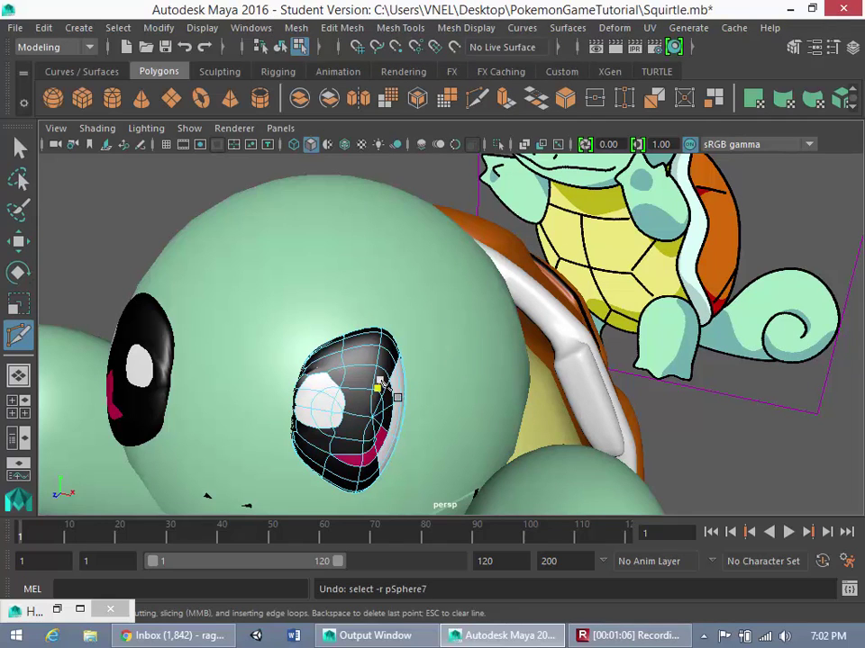
alt+drag(413, 365, 270, 294)
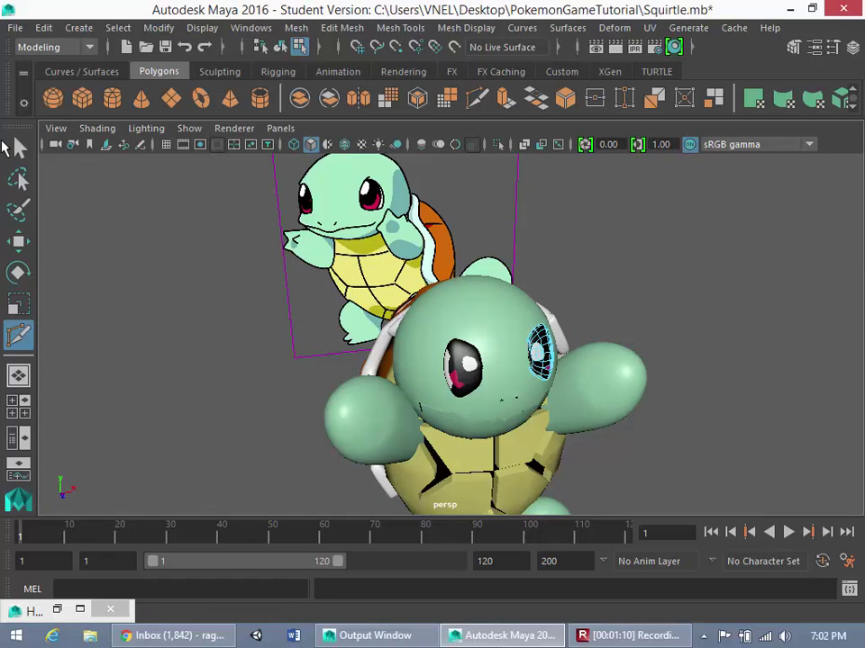
right_drag(501, 398, 576, 139)
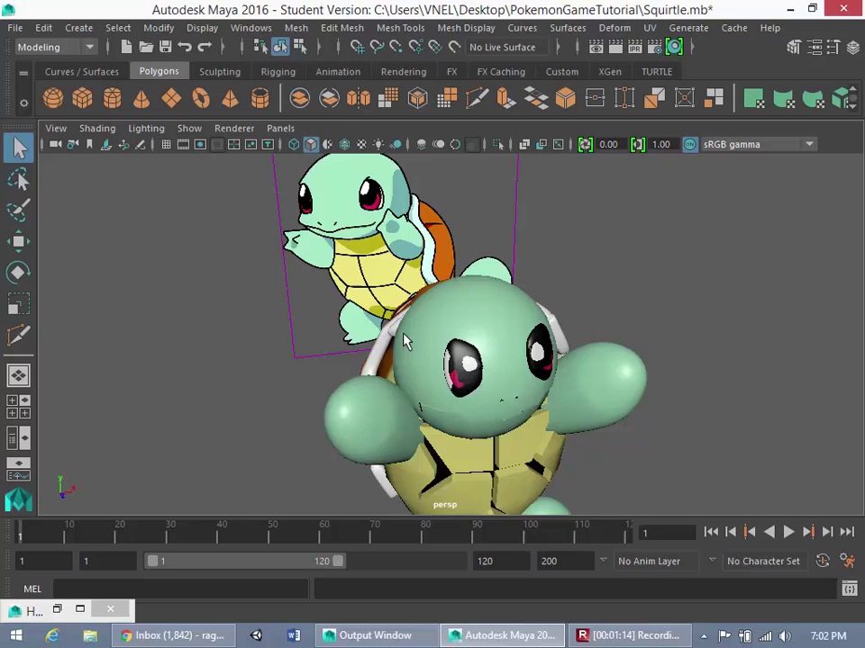
Try moving one arm upward above the head, undo the move and clear the selection
alt+drag(405, 340, 455, 285)
click(404, 263)
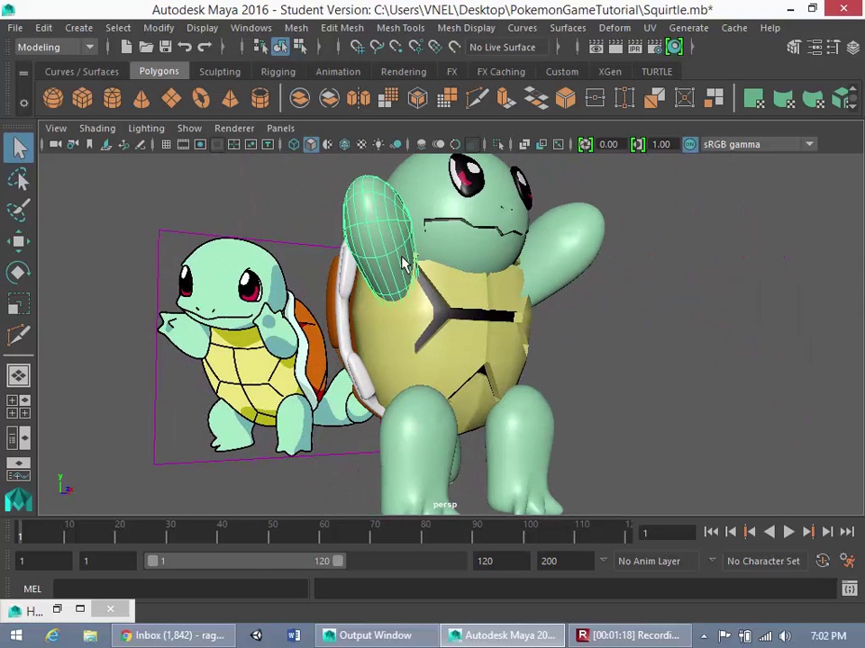
key(w)
drag(386, 219, 383, 9)
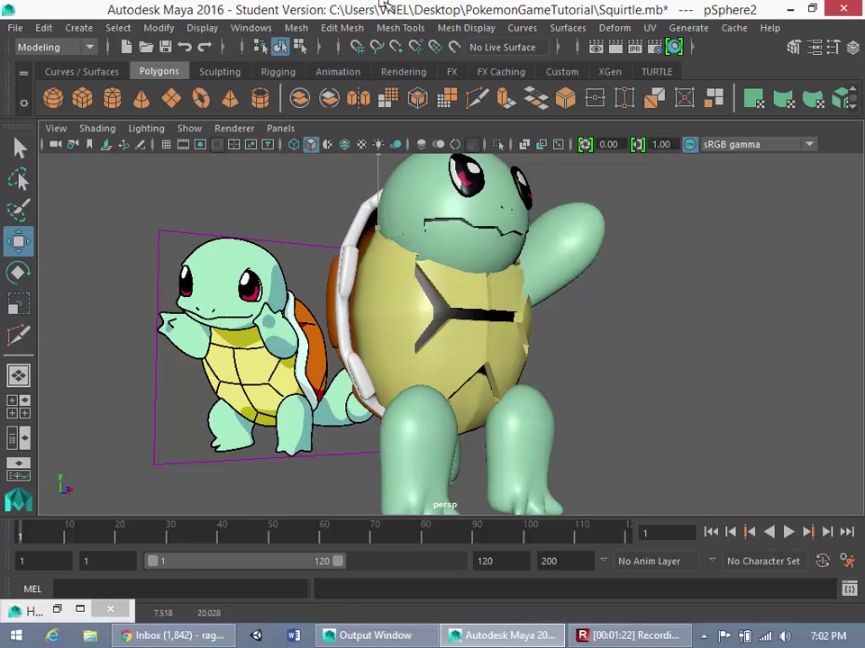
alt+drag(348, 195, 663, 328)
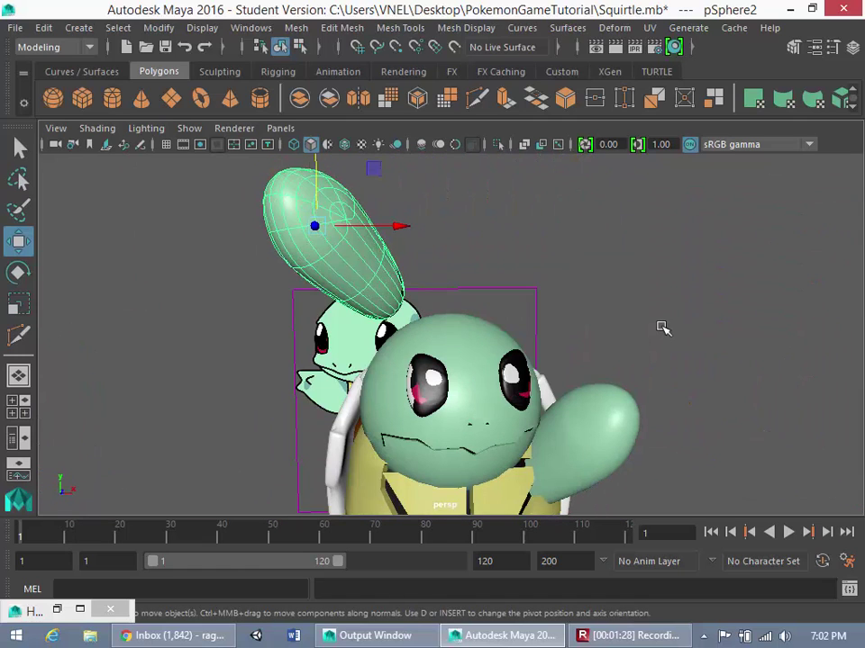
key(ctrl+z)
click(702, 378)
Switch both legs and both arms to the unsmoothed polygon display and clear the selection
alt+right_drag(703, 378, 552, 483)
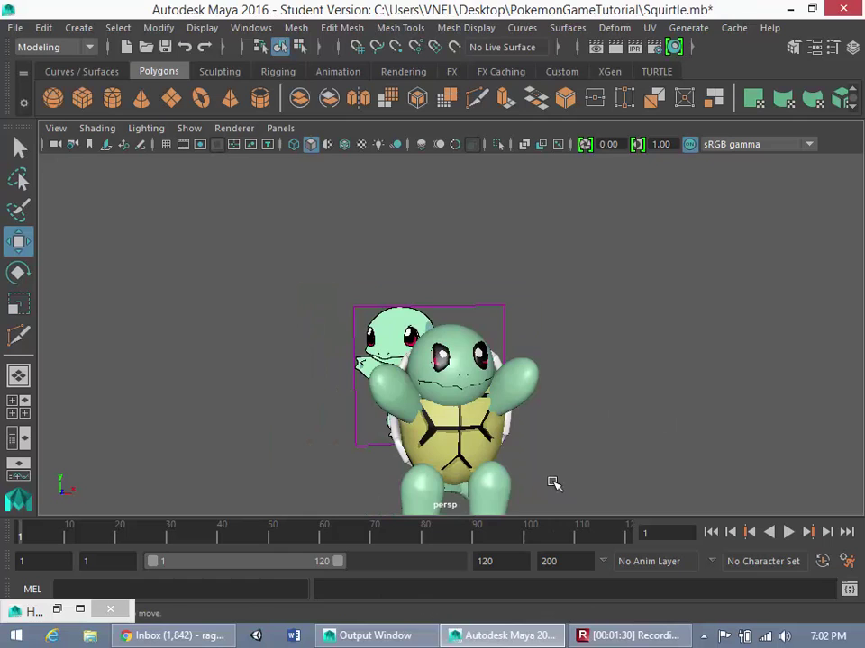
alt+middle_drag(552, 482, 530, 360)
alt+drag(528, 360, 487, 429)
click(436, 432)
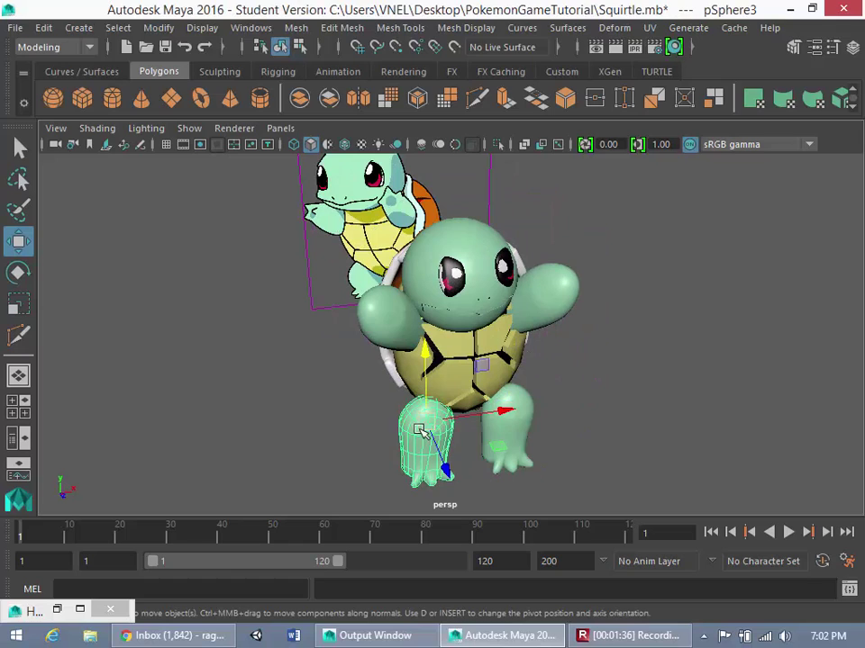
key(1)
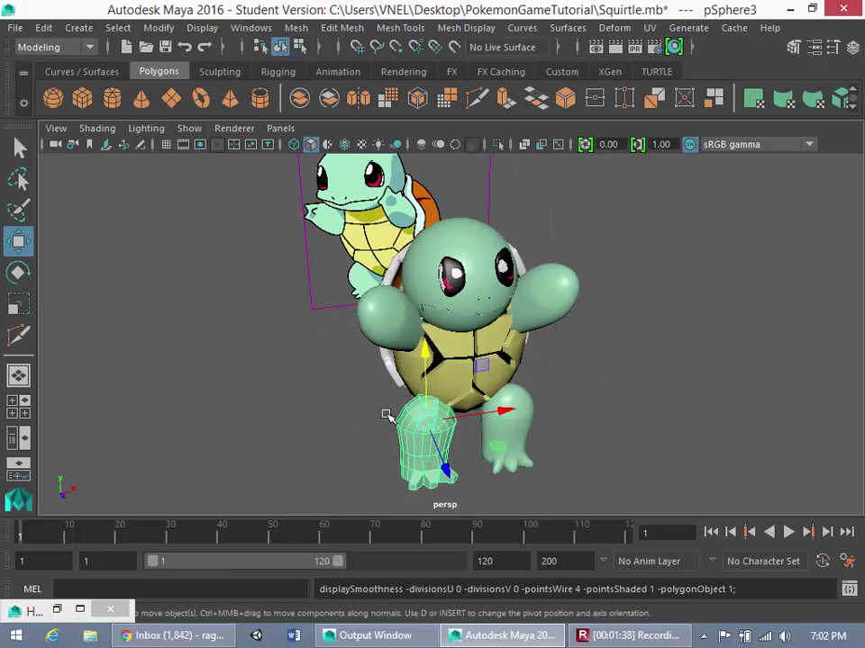
click(504, 434)
key(1)
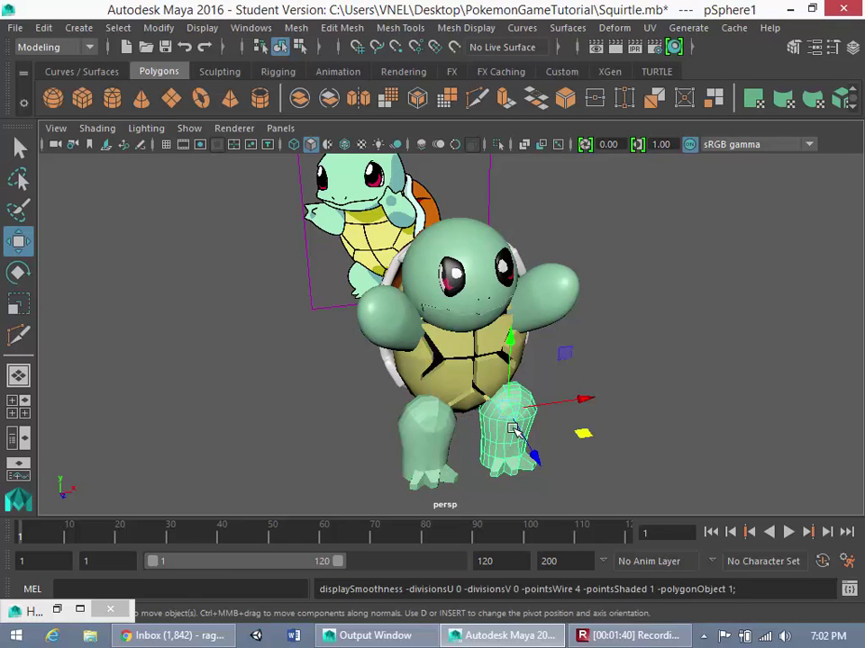
click(559, 298)
key(1)
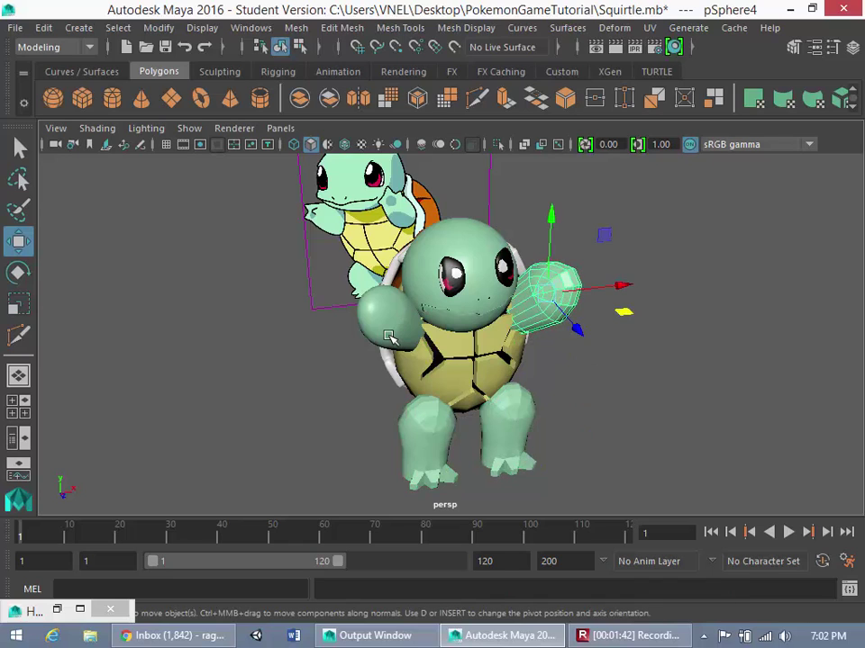
click(389, 335)
key(1)
click(623, 282)
Show both arms and one leg in smooth preview with the polygon cage around them
click(562, 294)
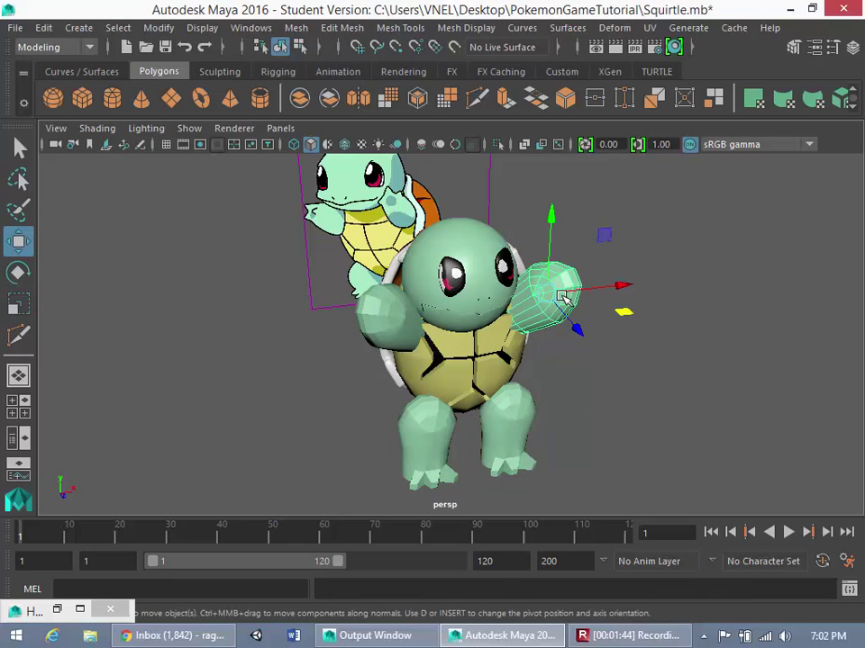
key(2)
click(370, 318)
key(2)
click(436, 453)
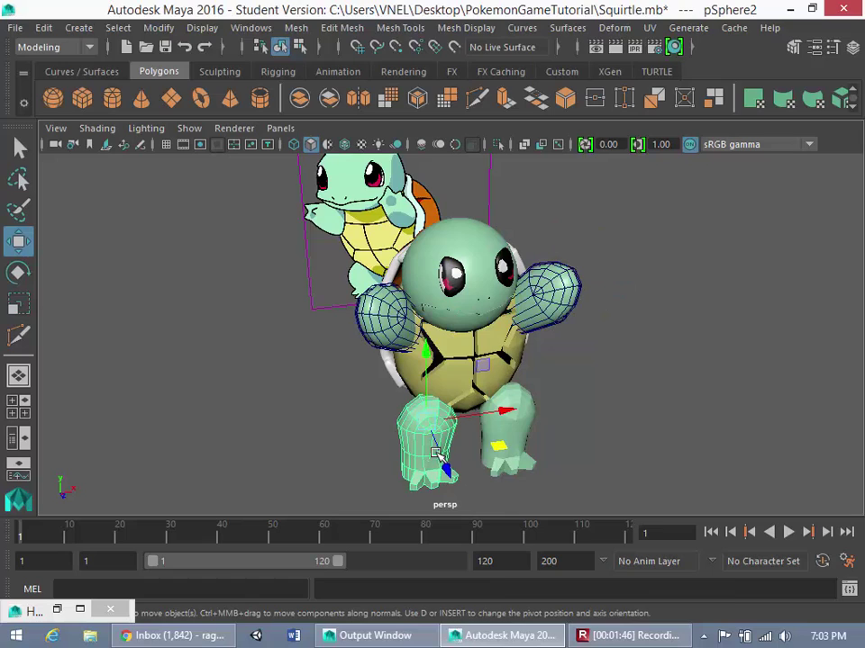
key(2)
Return both legs and both arms to the smooth mesh preview without the cage and clear the selection
click(511, 428)
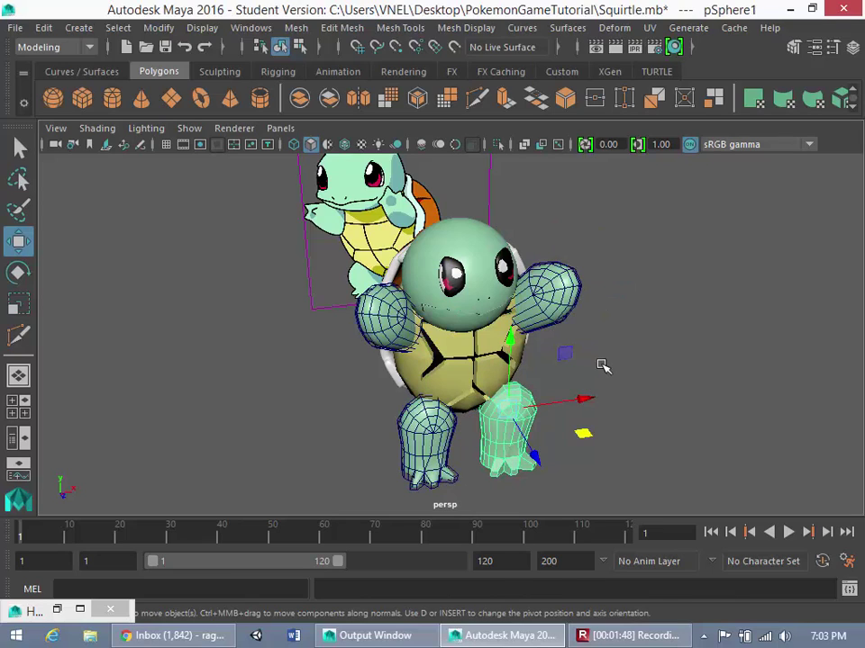
key(3)
click(560, 294)
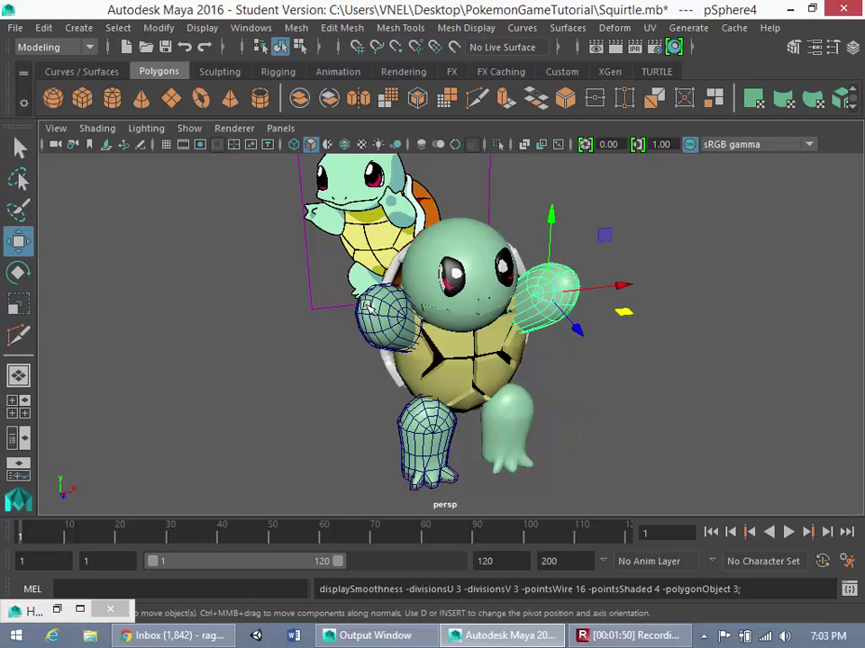
key(3)
click(366, 307)
key(3)
click(633, 406)
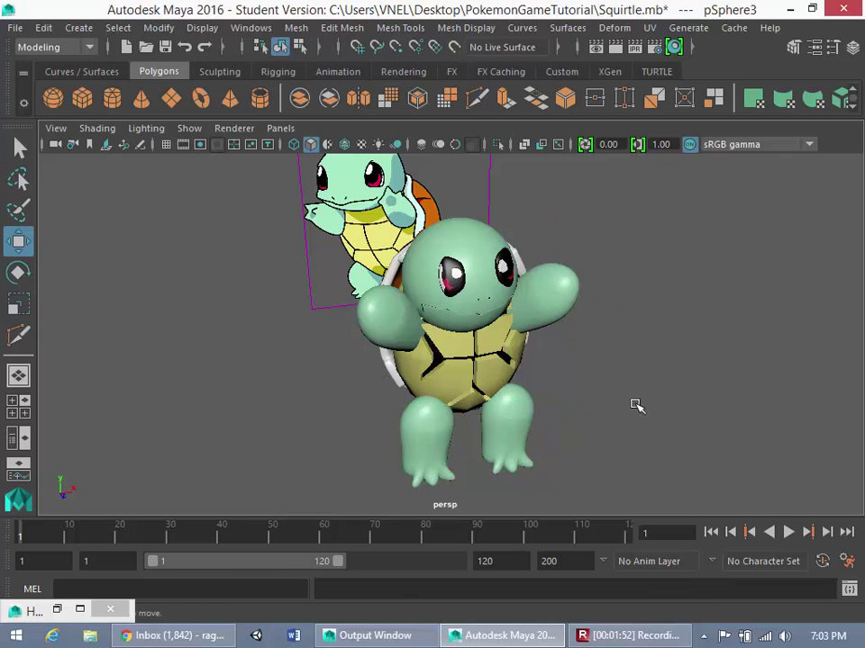
Switch the shell to the unsmoothed polygon display and back to smooth preview, and clear the selection
alt+drag(720, 348, 483, 319)
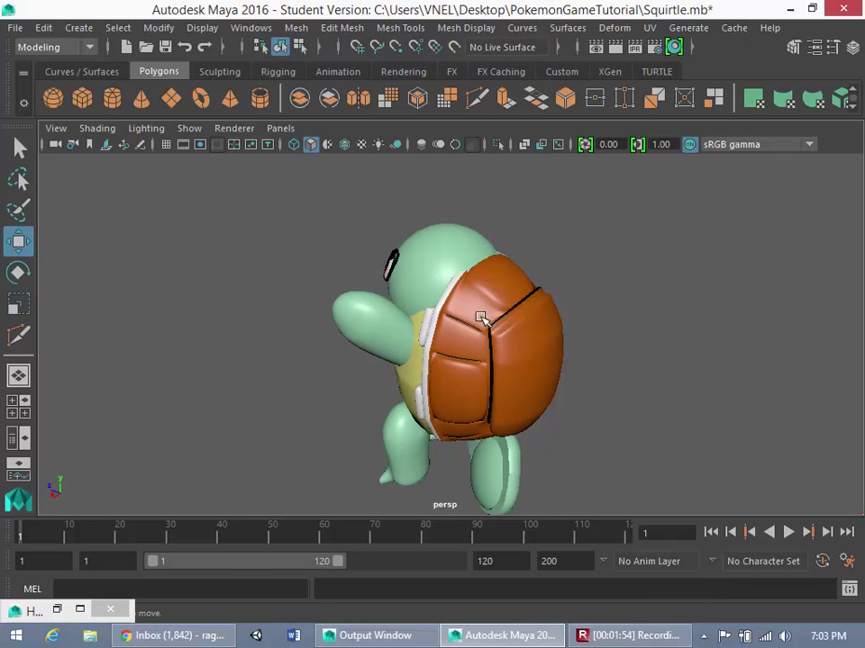
click(490, 320)
key(1)
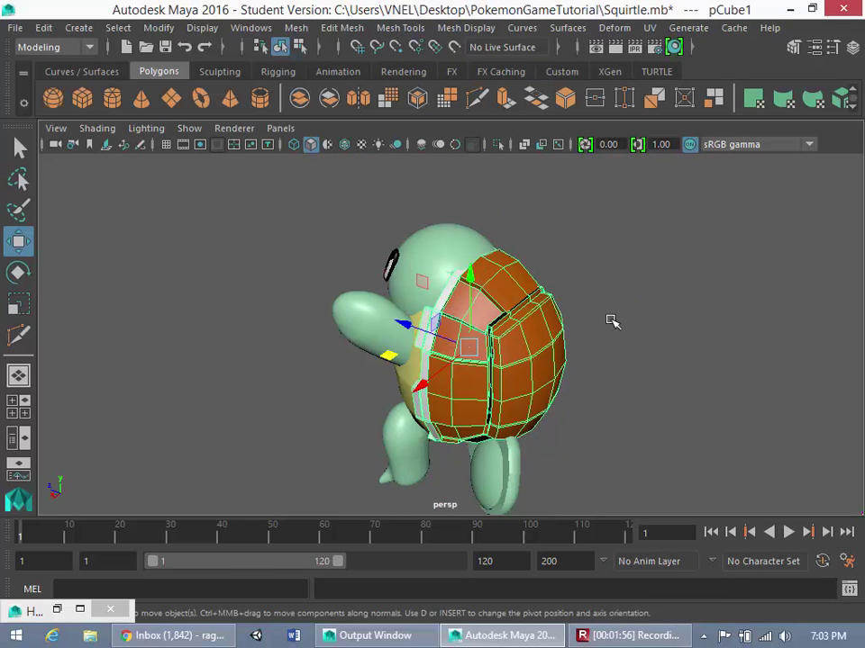
click(608, 322)
click(537, 332)
key(3)
click(639, 321)
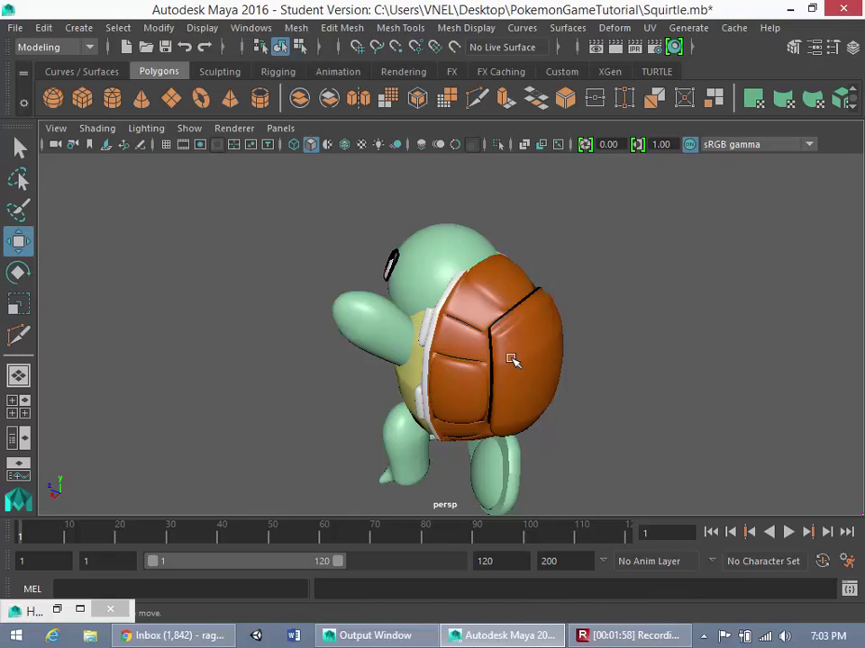
Switch the shell, left arm, left leg and tail to the unsmoothed polygon display
click(512, 358)
key(1)
click(367, 332)
key(1)
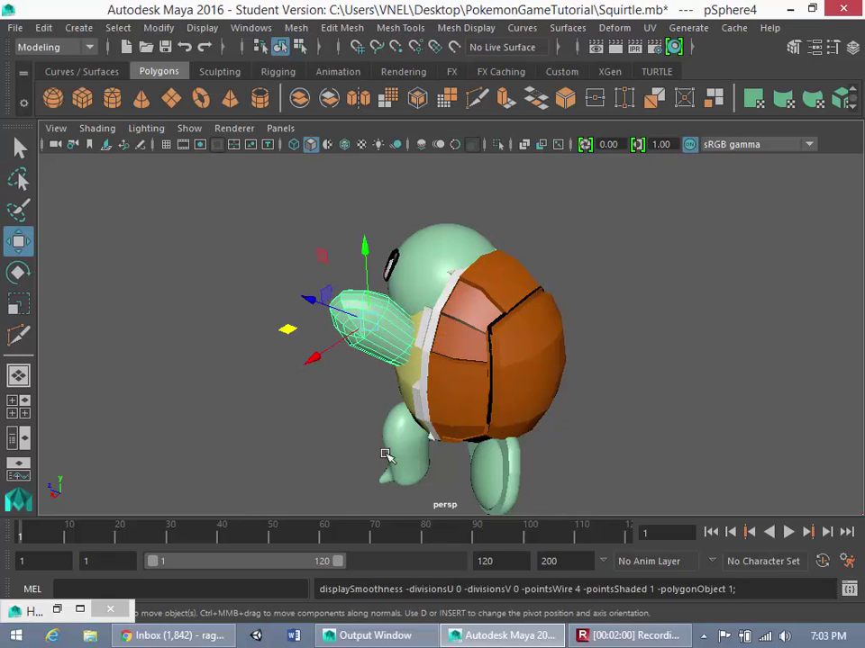
click(403, 458)
key(1)
click(499, 474)
key(1)
Switch the head, right arm, right leg and belly to the unsmoothed polygon display and clear the selection
alt+drag(338, 458, 530, 409)
click(463, 275)
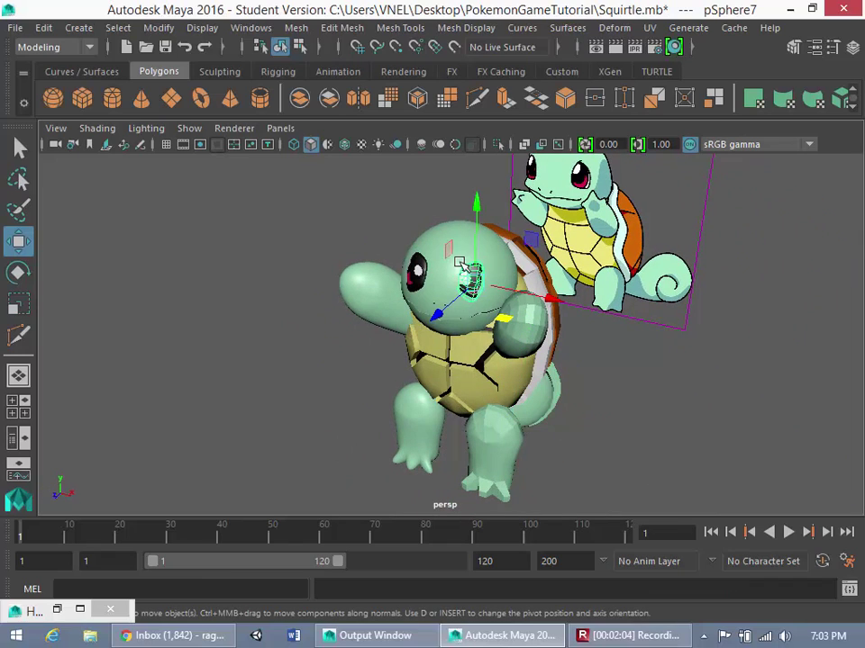
click(460, 261)
key(1)
click(370, 296)
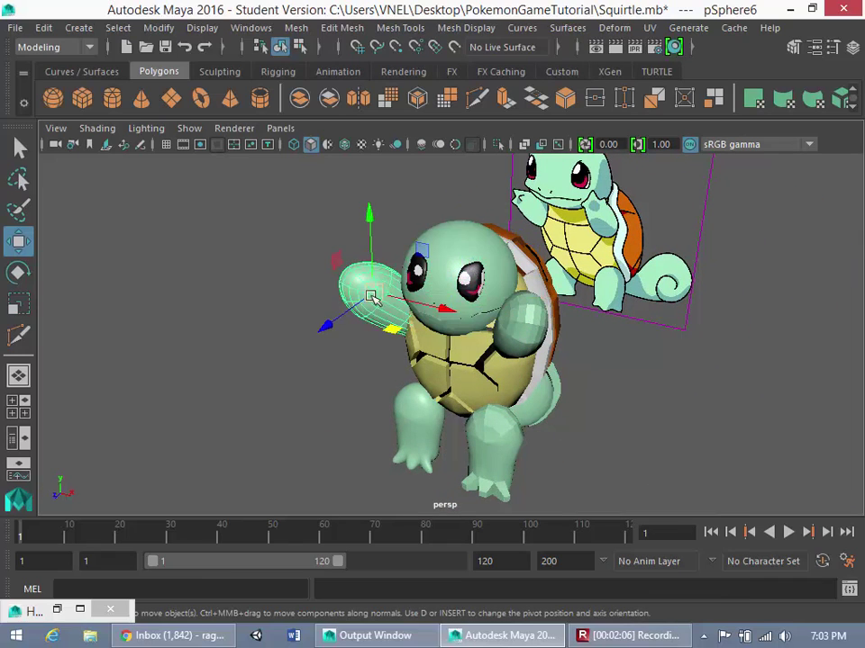
key(1)
click(434, 453)
key(1)
click(490, 373)
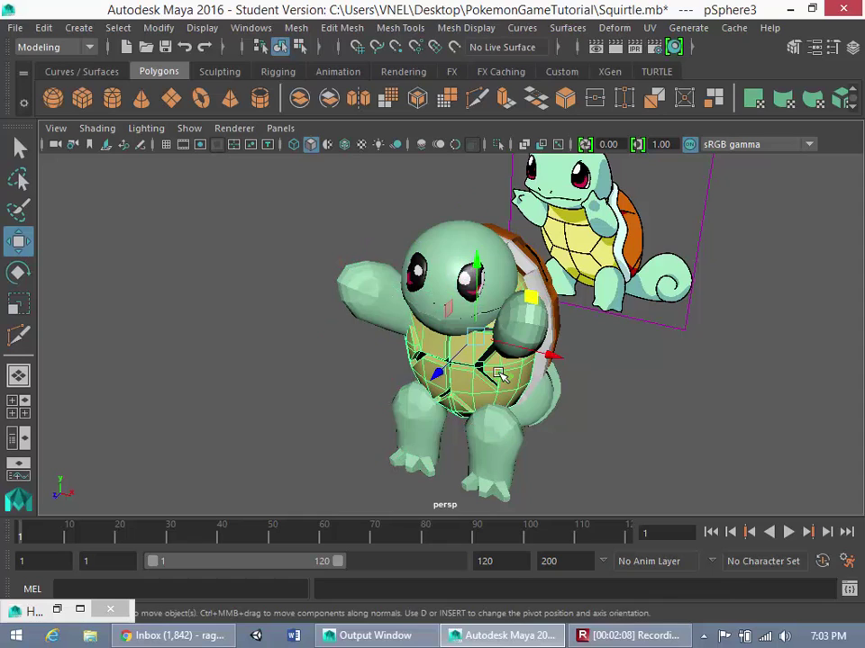
key(1)
click(339, 295)
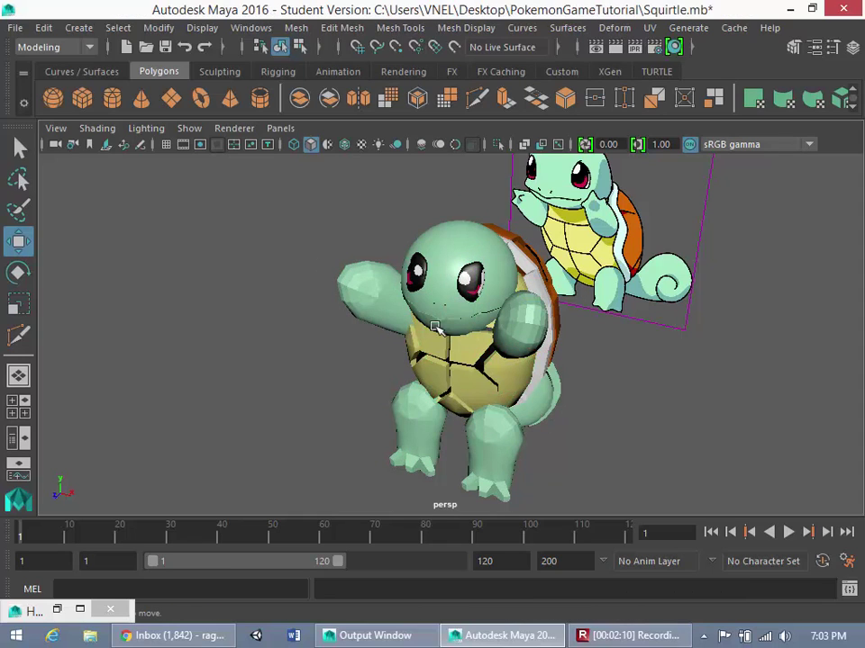
Apply the Smooth mesh operation to Squirtle's right arm and right leg, one after the other
click(347, 284)
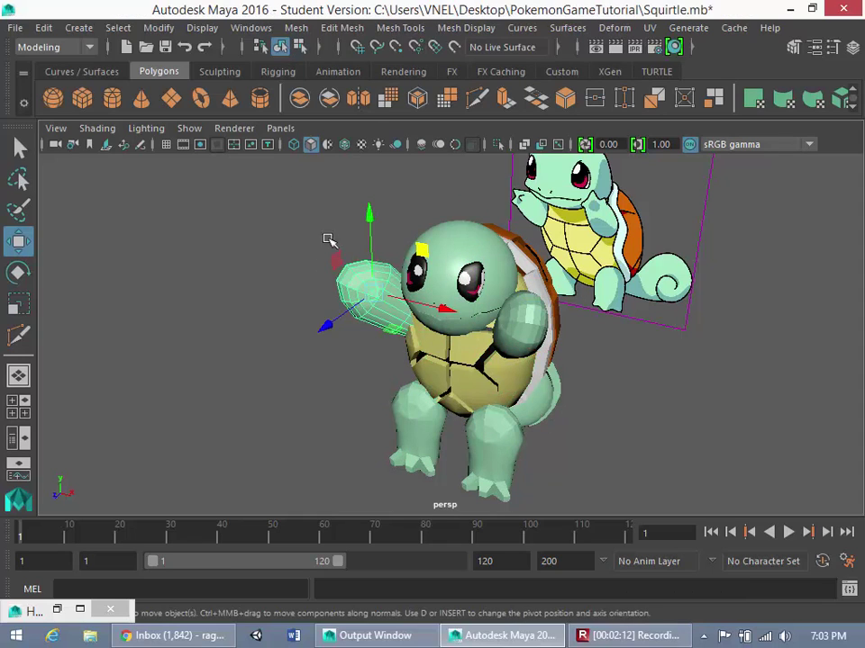
click(296, 27)
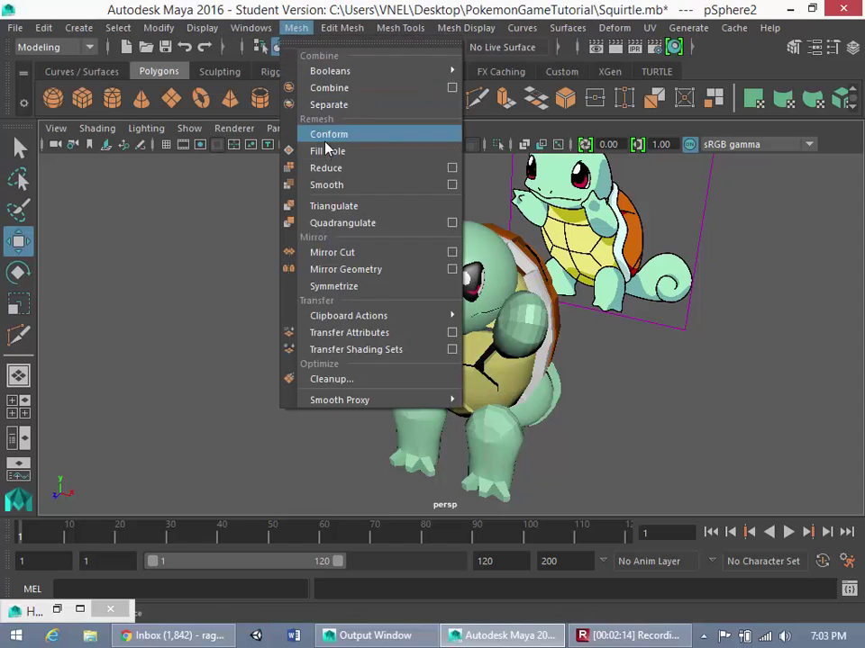
click(341, 185)
click(438, 428)
click(295, 27)
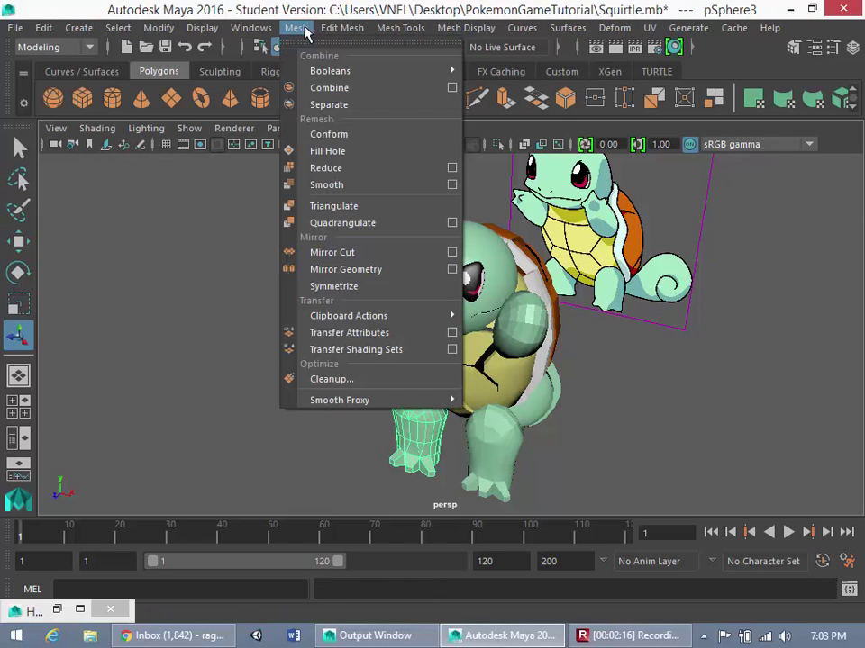
click(333, 184)
Apply the Smooth mesh operation with one division to Squirtle's left leg and left arm separately
click(478, 444)
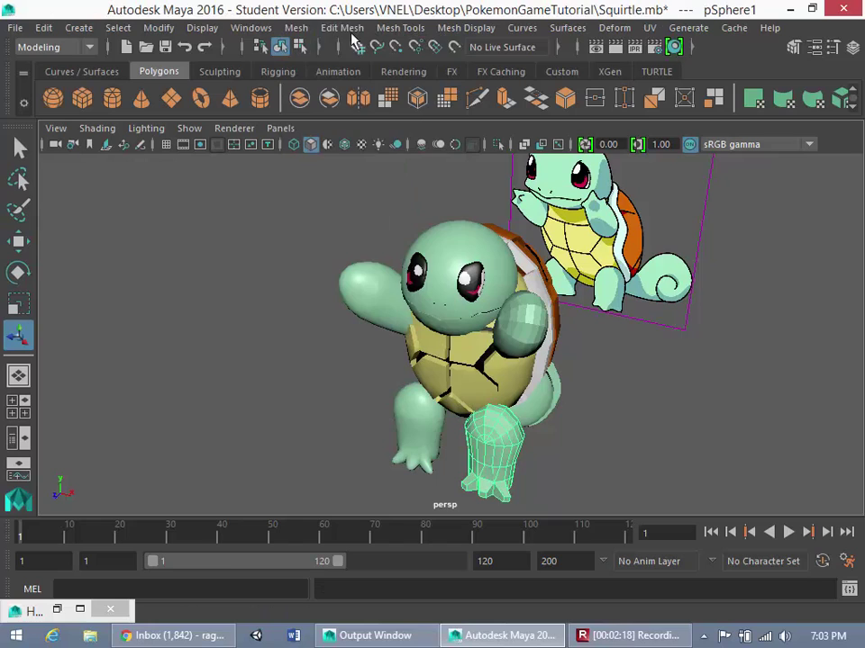
click(296, 27)
click(322, 185)
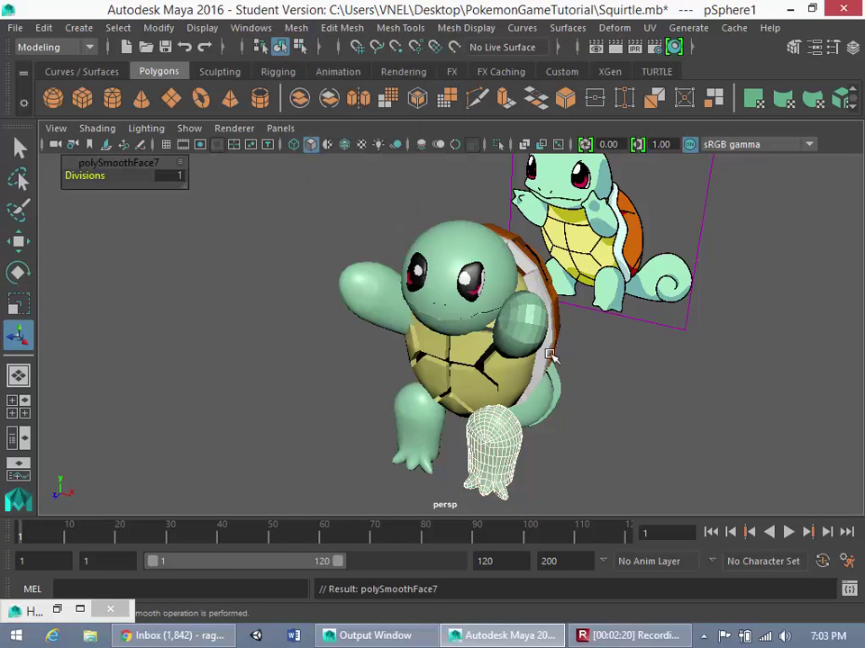
click(520, 326)
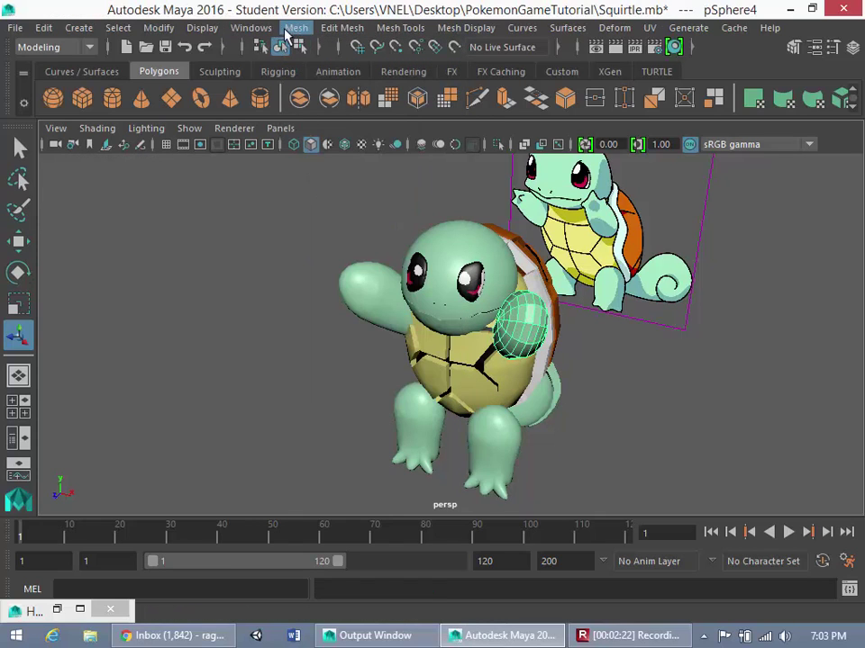
click(286, 28)
click(322, 185)
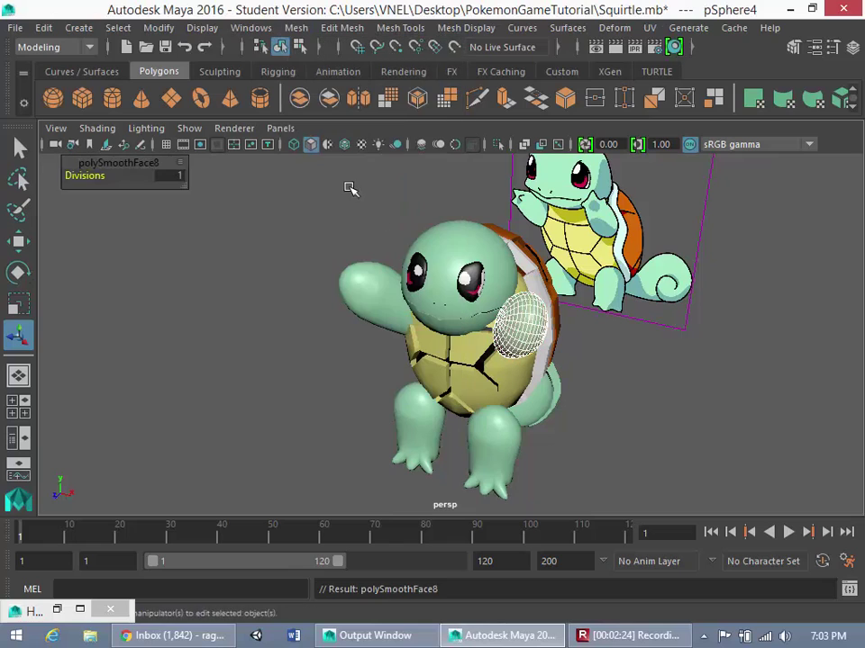
Apply the Smooth mesh operation to the shell and clear the selection
click(624, 367)
alt+drag(608, 411, 483, 387)
click(510, 378)
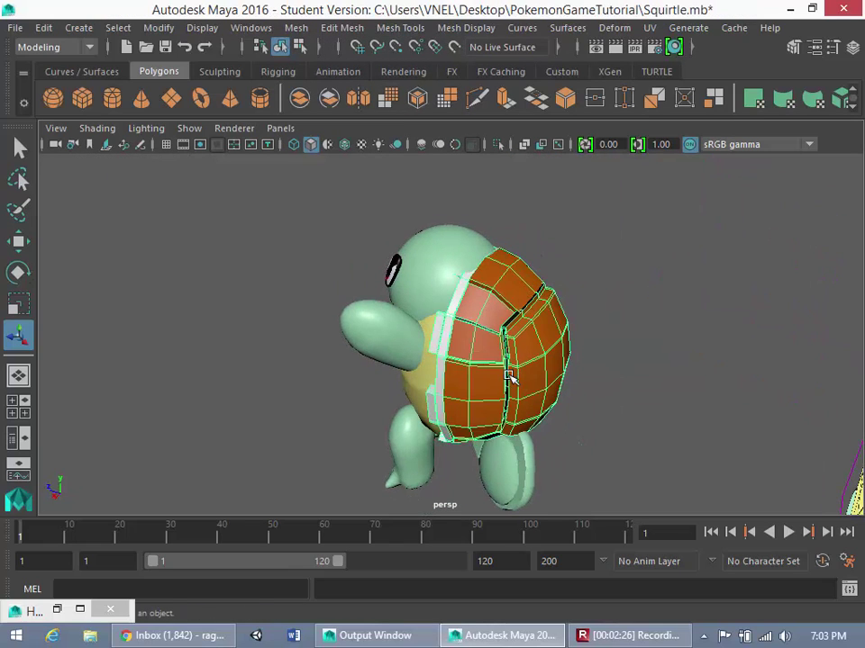
click(296, 28)
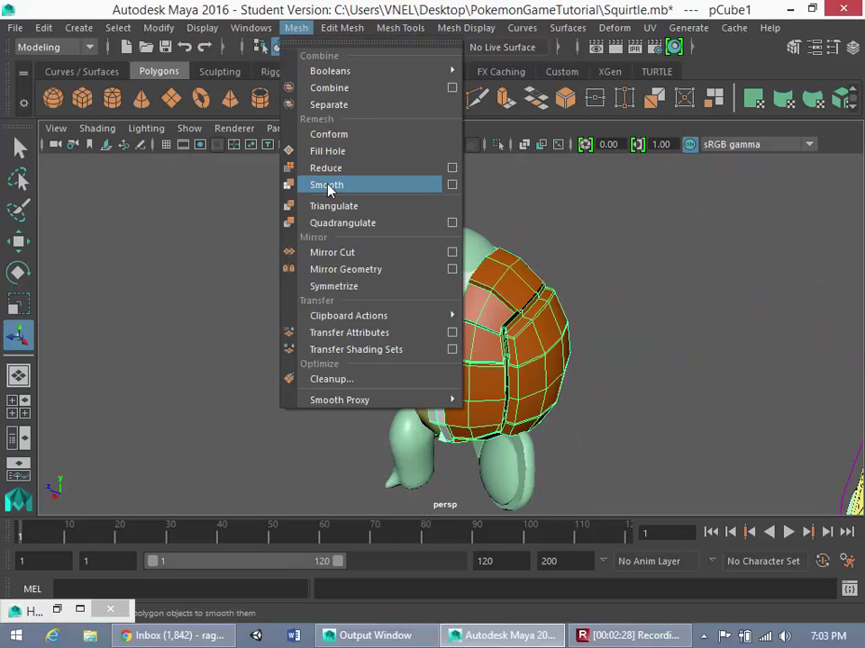
click(326, 184)
click(560, 480)
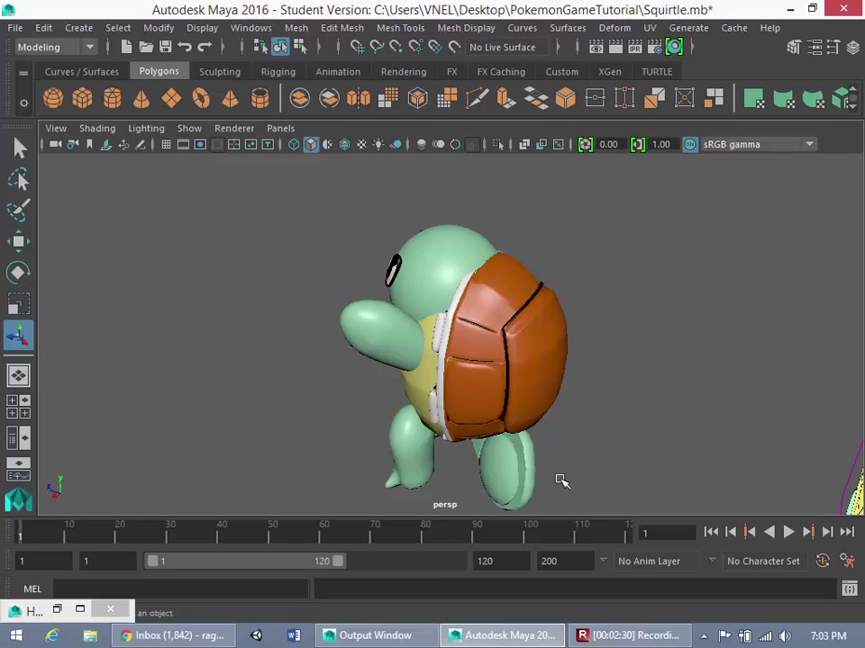
Try the smooth preview display on the tail and clear the selection
click(528, 476)
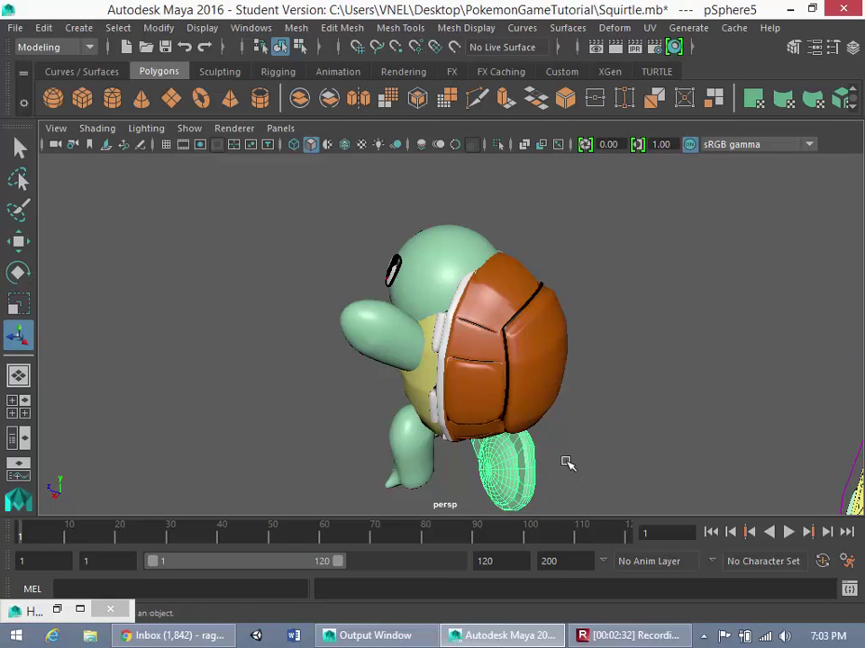
key(3)
click(571, 434)
Return the tail to the unsmoothed display, apply the Smooth mesh operation with one division and clear the selection
click(517, 464)
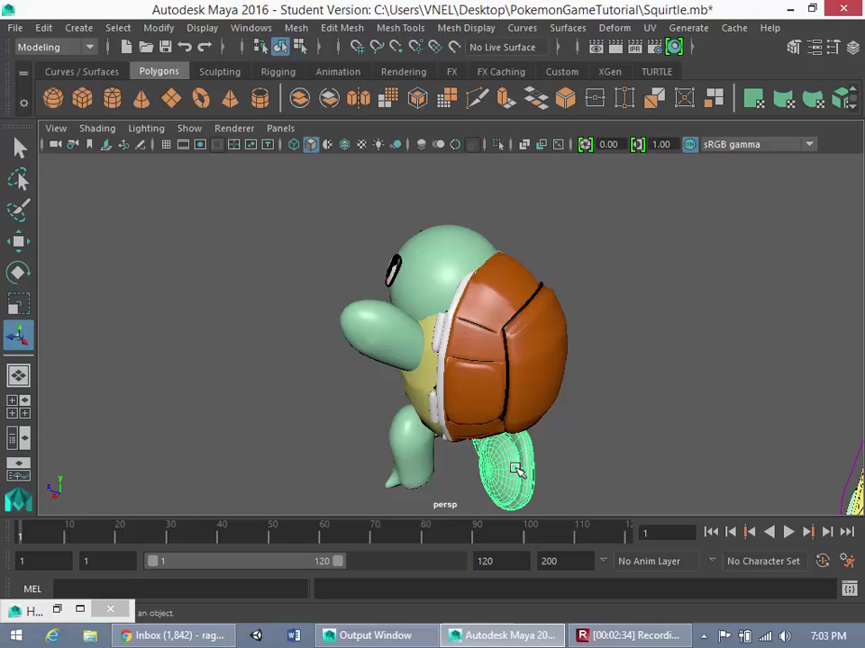
key(1)
click(157, 28)
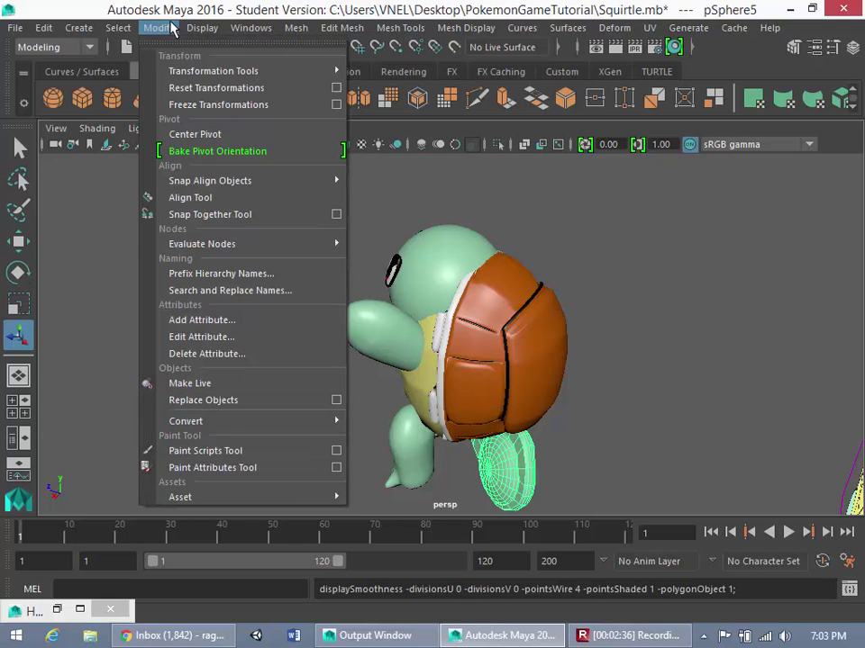
mouse_move(117, 30)
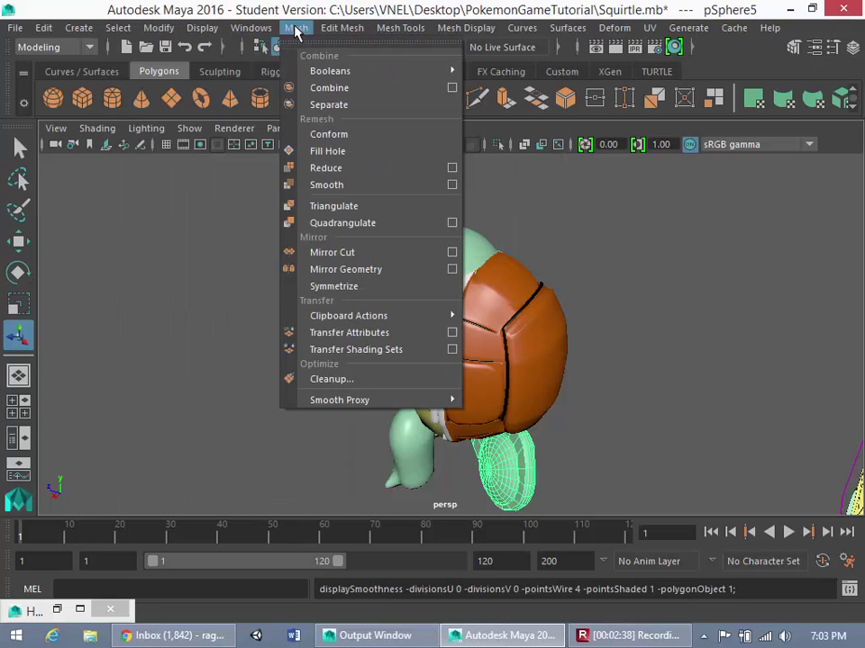
mouse_move(151, 18)
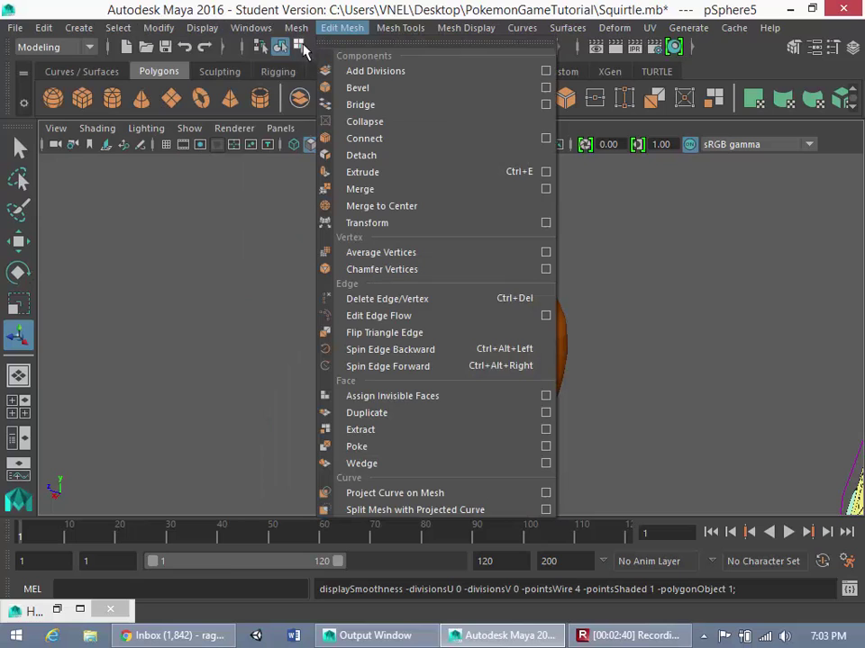
mouse_move(296, 28)
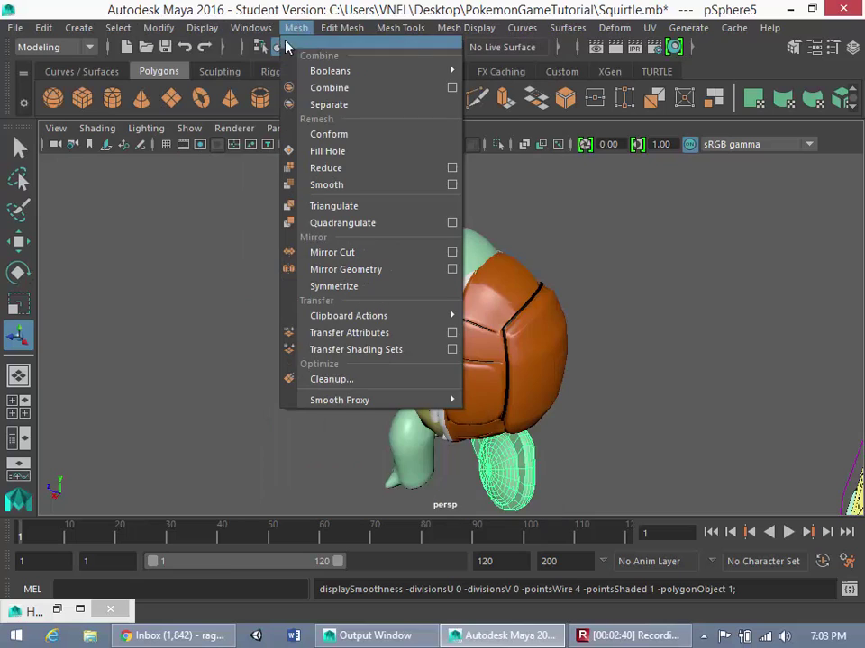
click(339, 186)
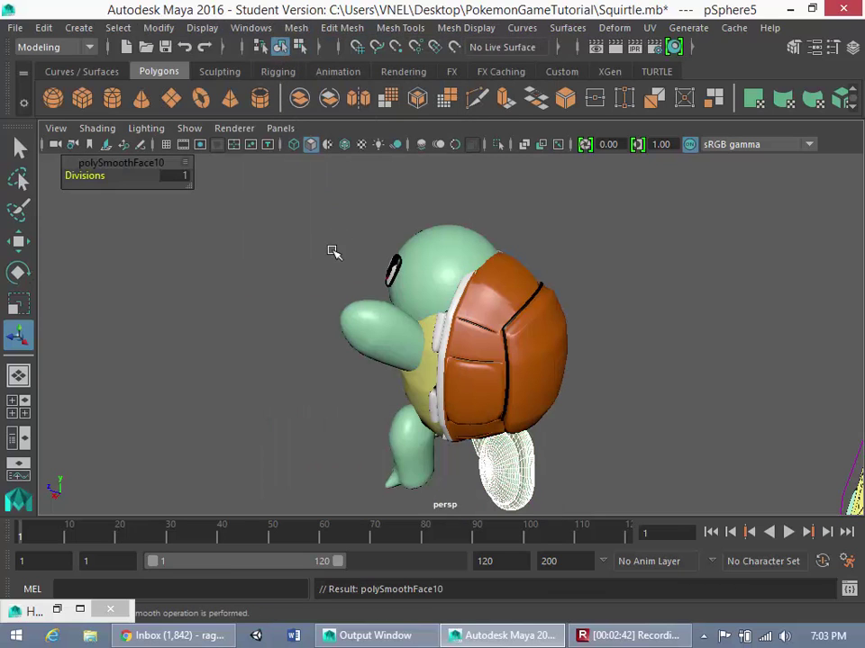
alt+drag(321, 302, 558, 301)
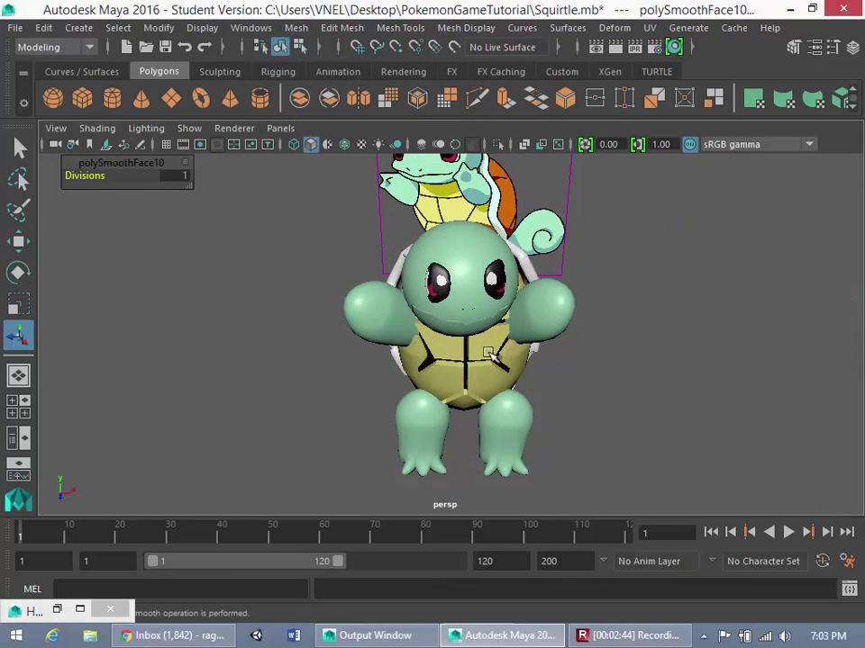
right_click(484, 162)
right_drag(535, 161, 571, 138)
click(663, 402)
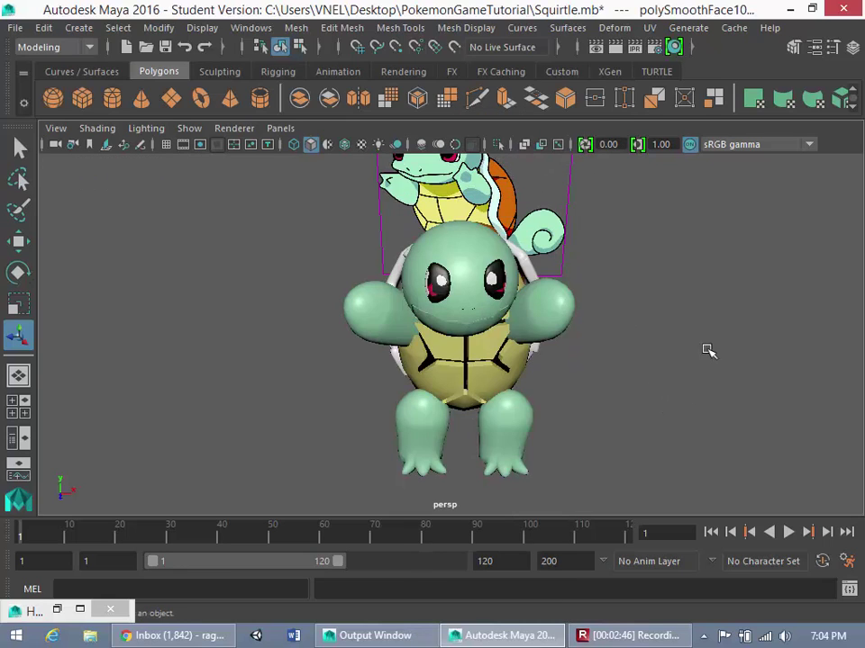
Examine the smoothed Squirtle model from several angles and distances against the reference image
alt+drag(706, 349, 414, 363)
alt+drag(467, 305, 433, 326)
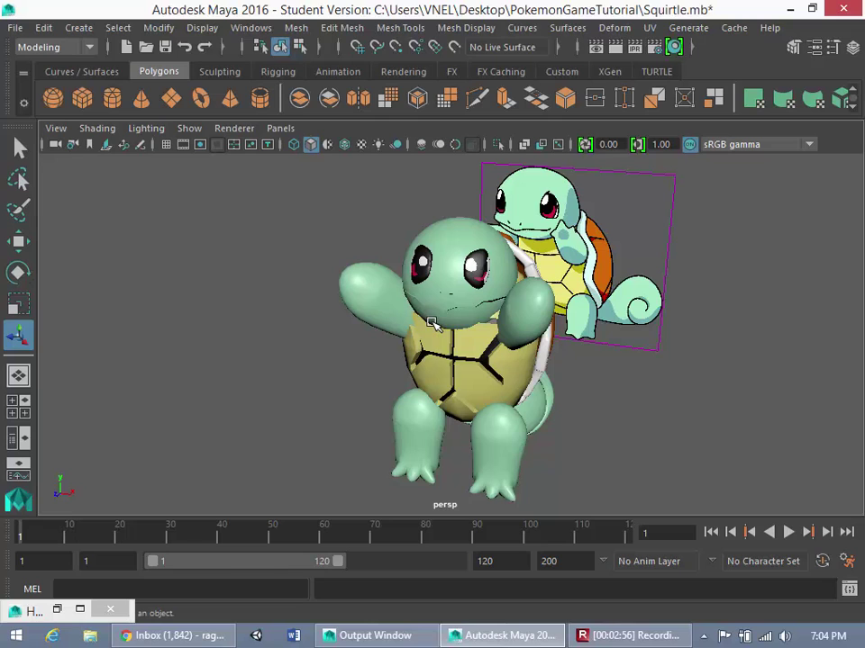
scroll(432, 323, up, 5)
scroll(469, 286, down, 6)
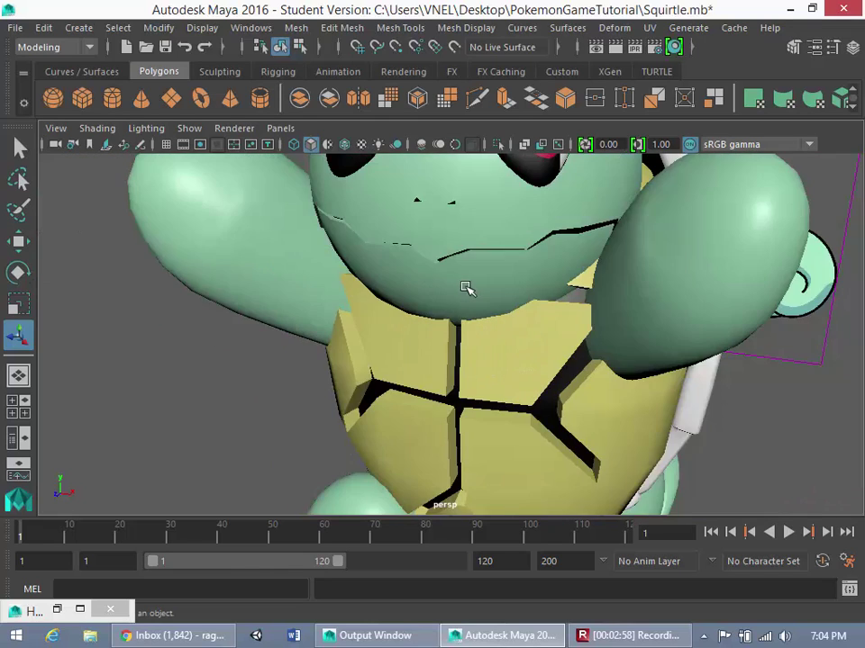
scroll(467, 286, up, 2)
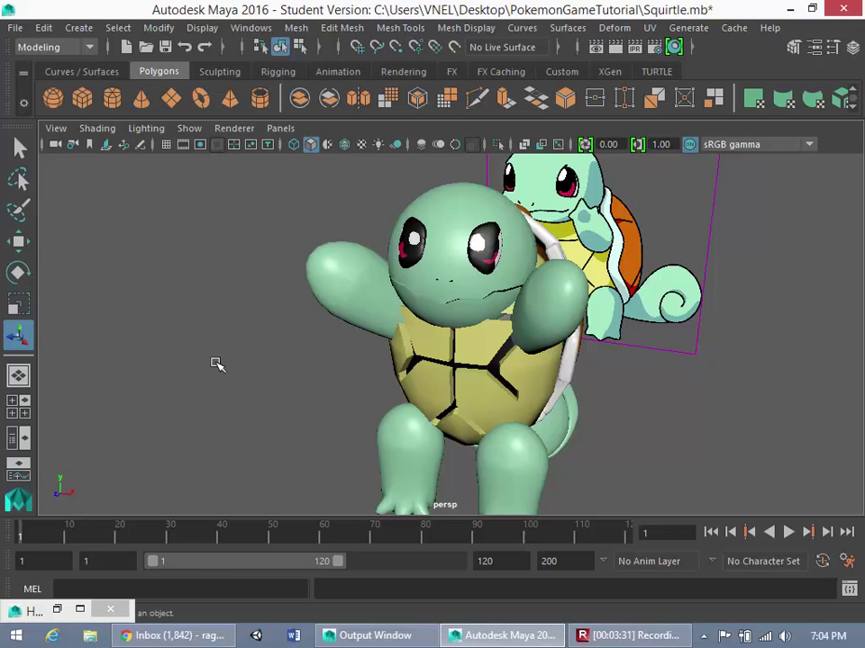
scroll(319, 295, down, 4)
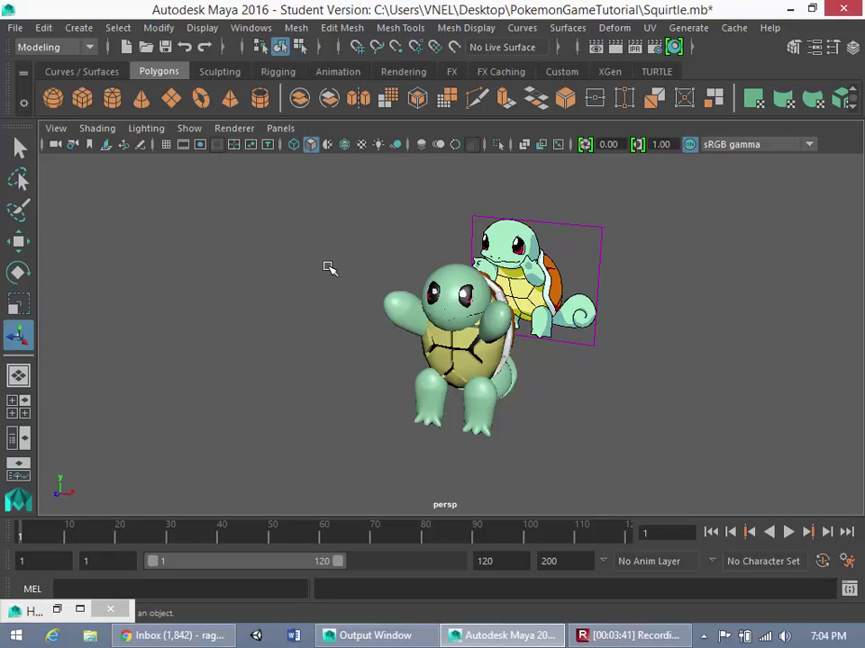
scroll(590, 364, up, 3)
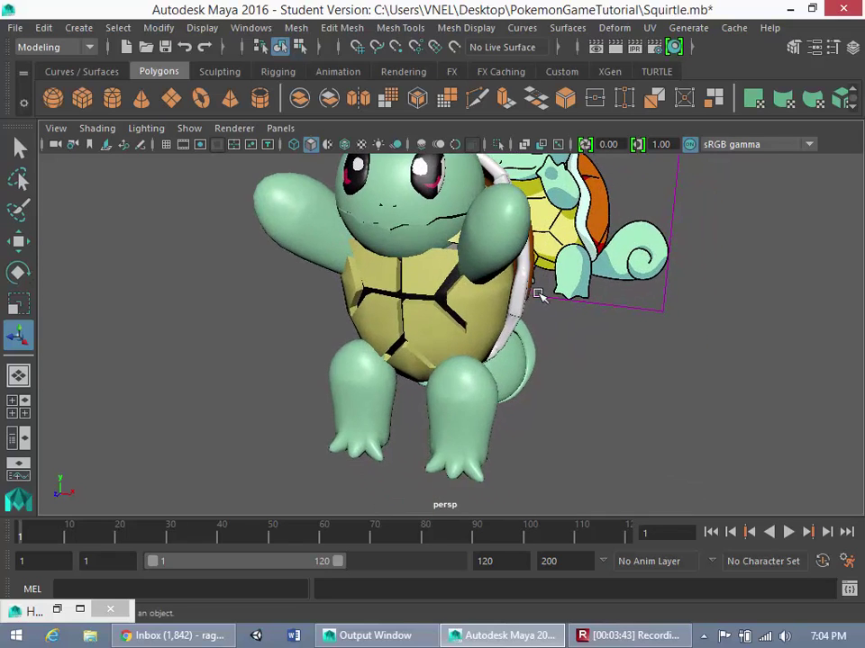
scroll(437, 299, up, 3)
alt+drag(288, 320, 371, 256)
scroll(461, 352, down, 5)
scroll(405, 340, up, 5)
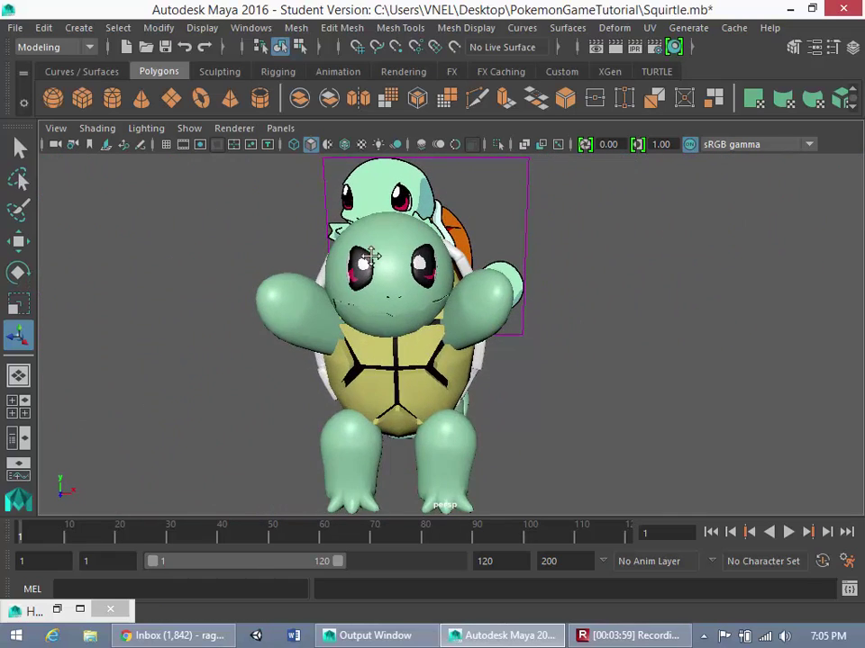
alt+drag(349, 344, 409, 259)
scroll(409, 291, up, 5)
alt+middle_drag(409, 258, 446, 361)
scroll(445, 361, down, 5)
alt+drag(448, 363, 410, 358)
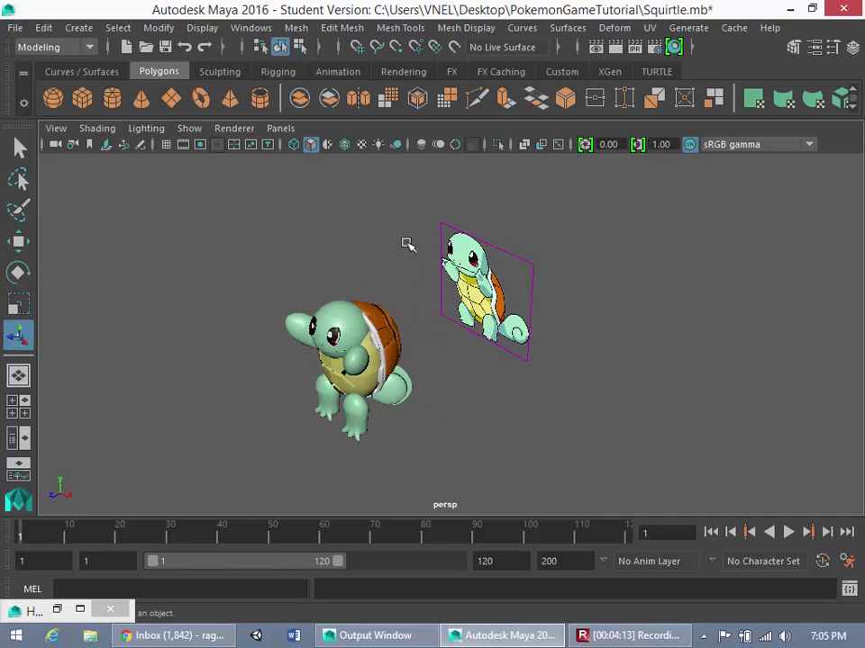
alt+drag(315, 374, 426, 345)
scroll(453, 289, up, 3)
alt+middle_drag(426, 343, 441, 317)
scroll(448, 294, down, 3)
scroll(441, 317, up, 1)
scroll(442, 317, up, 3)
alt+drag(434, 281, 456, 243)
scroll(456, 243, down, 4)
alt+middle_drag(441, 288, 404, 324)
alt+drag(485, 241, 436, 309)
alt+middle_drag(436, 310, 460, 274)
alt+drag(460, 274, 455, 322)
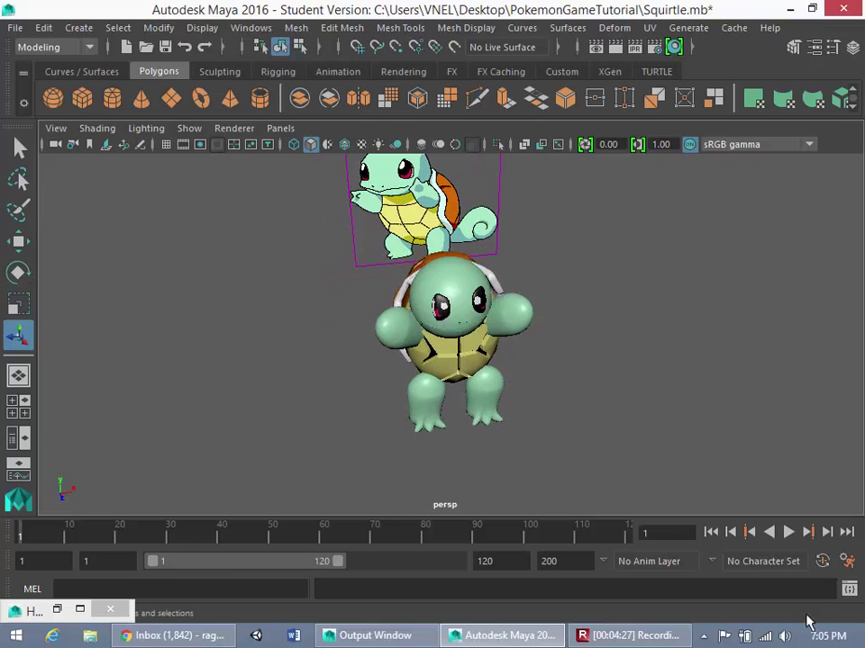
click(631, 636)
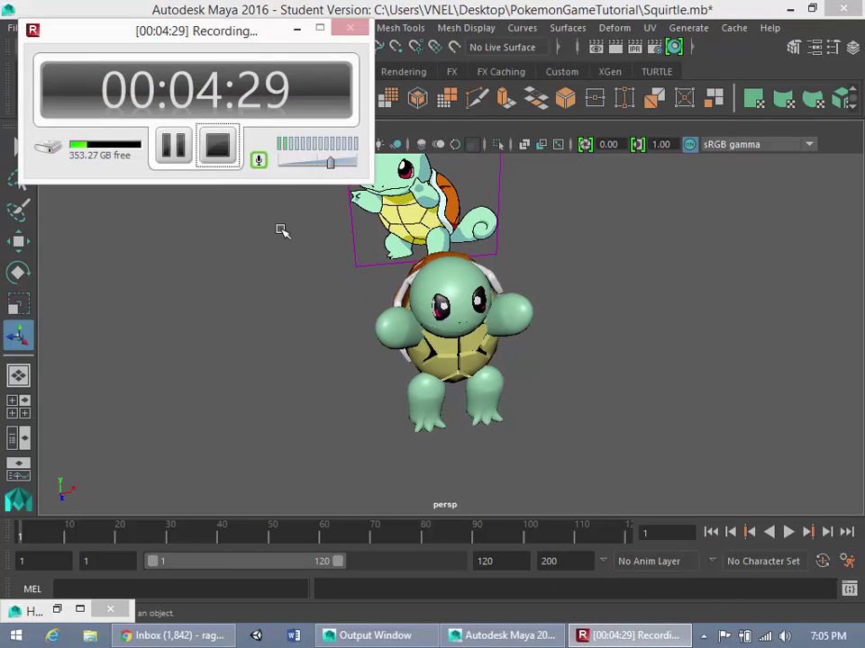